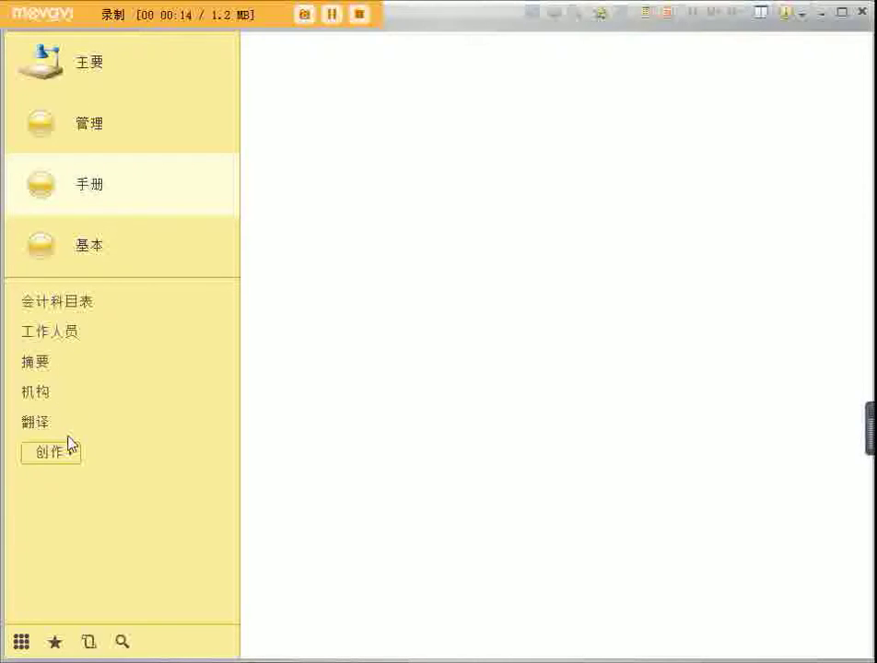
Open the chart of accounts (会计科目表) and view a blank new-account form, closing it without saving.
left_click(61, 309)
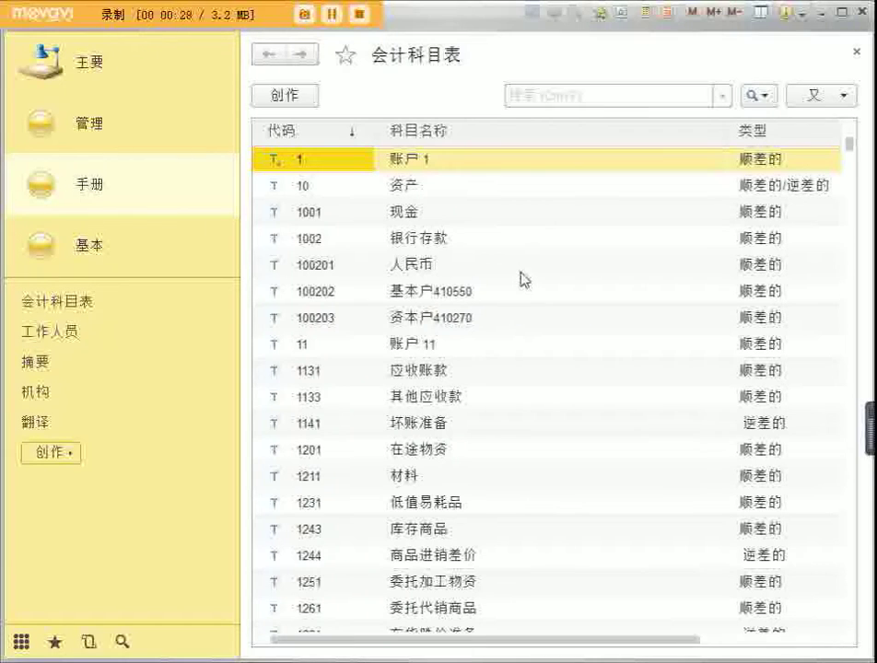
left_click(308, 105)
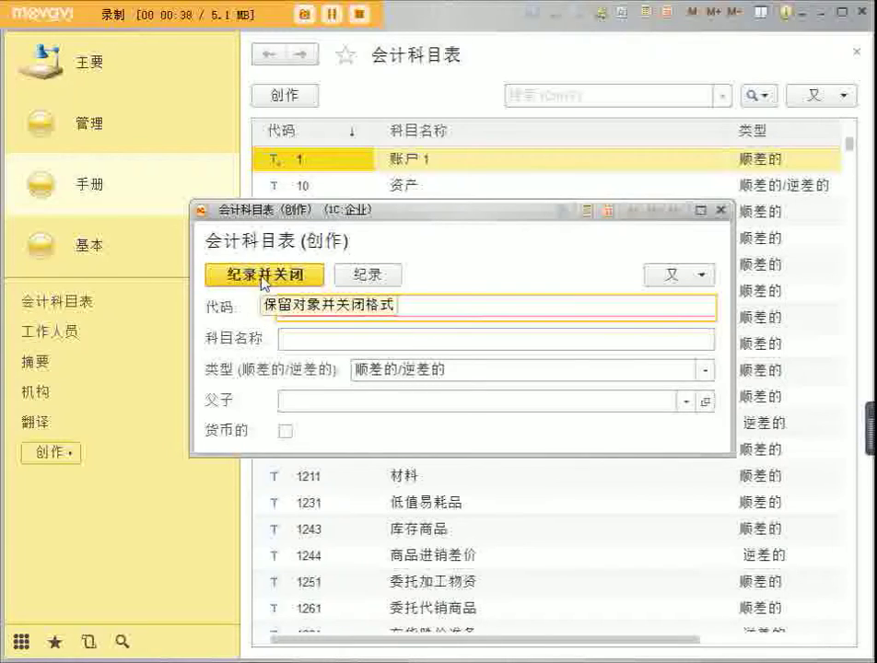
left_click(723, 213)
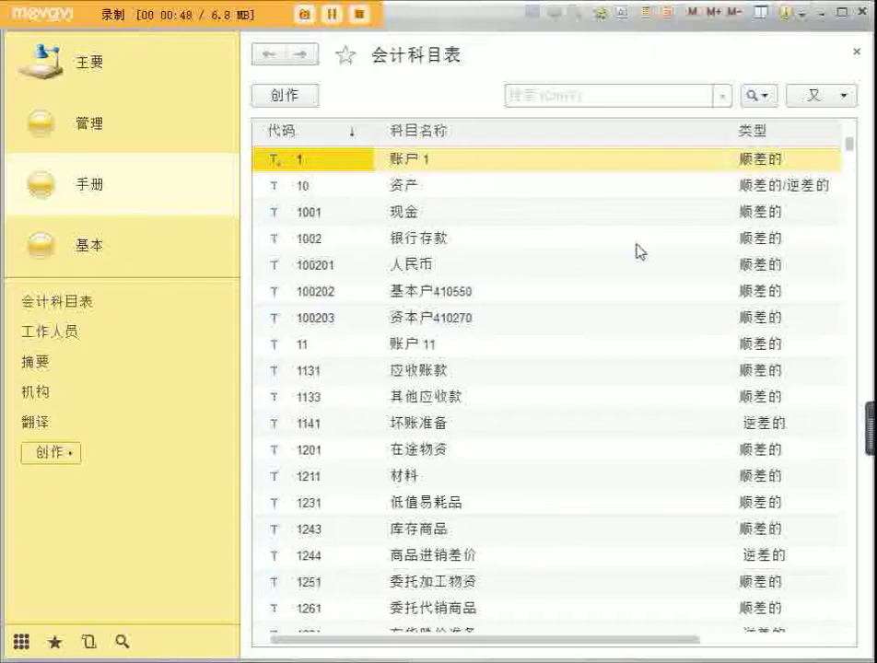
Create a copy of the 银行存款 account to view its prefilled form, and close the form without saving.
left_click(583, 241)
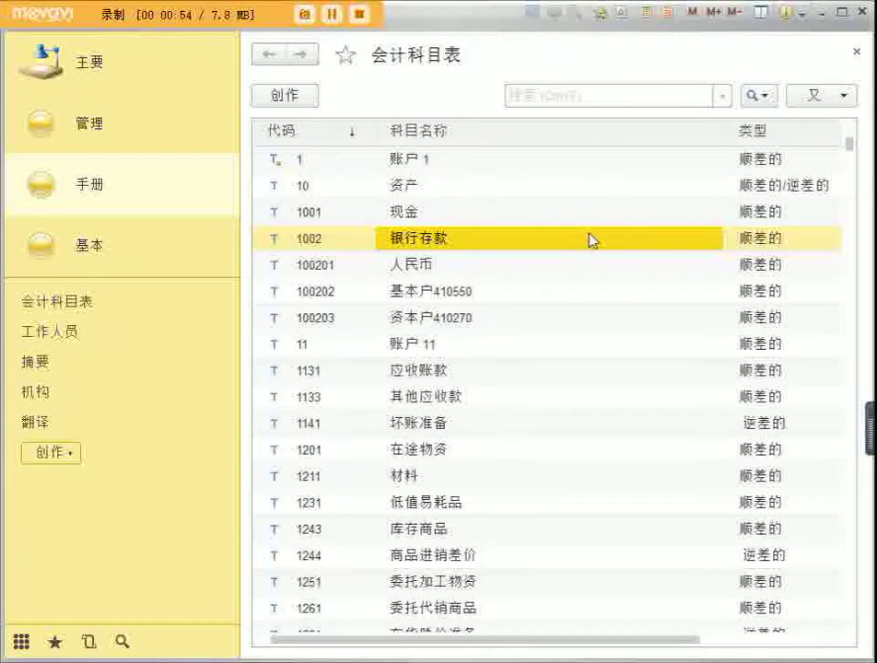
left_click(818, 94)
left_click(690, 156)
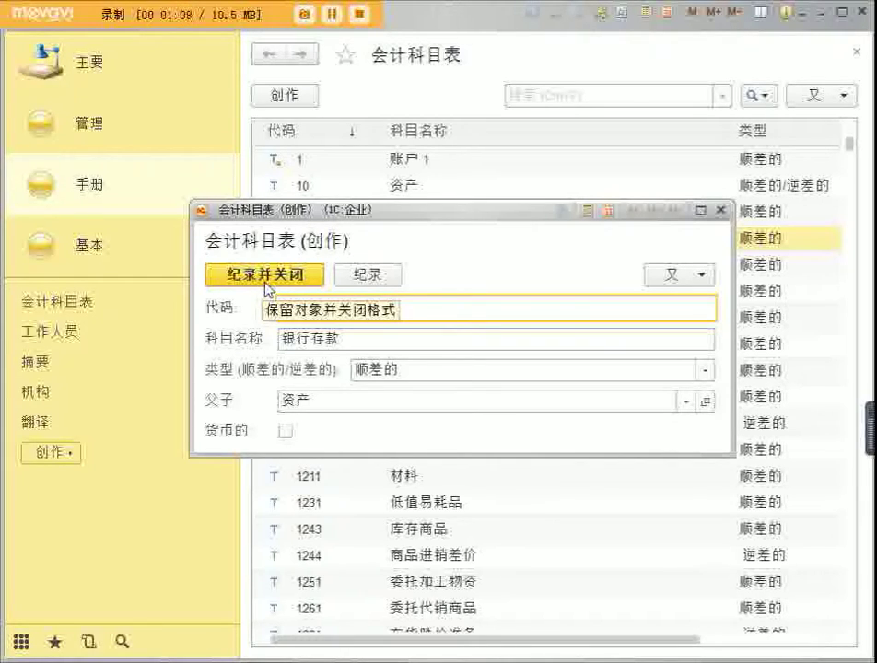
left_click(722, 211)
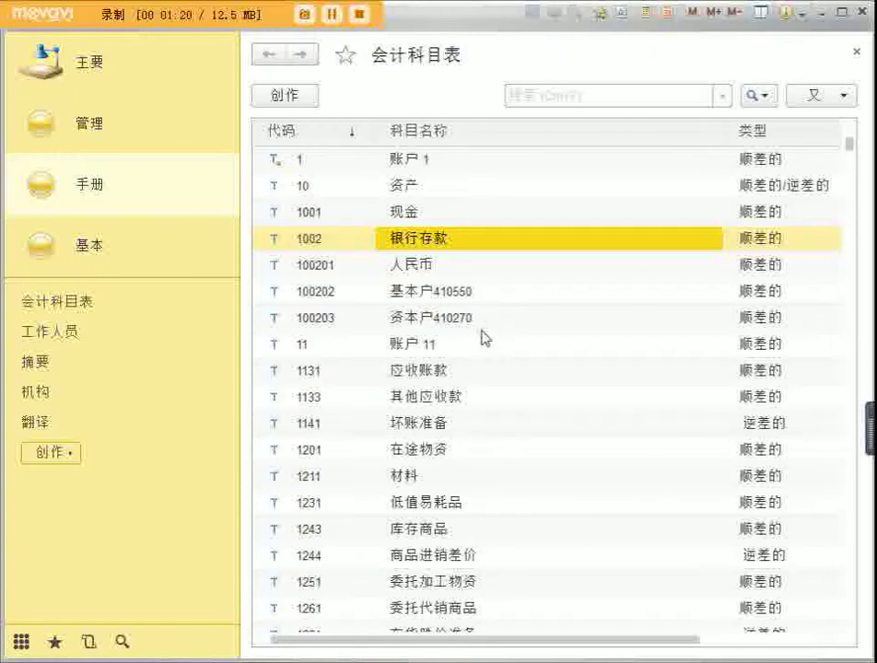
Open and close the 应收账款 account's record, and examine the commands available for the 人民币 account.
double_click(478, 377)
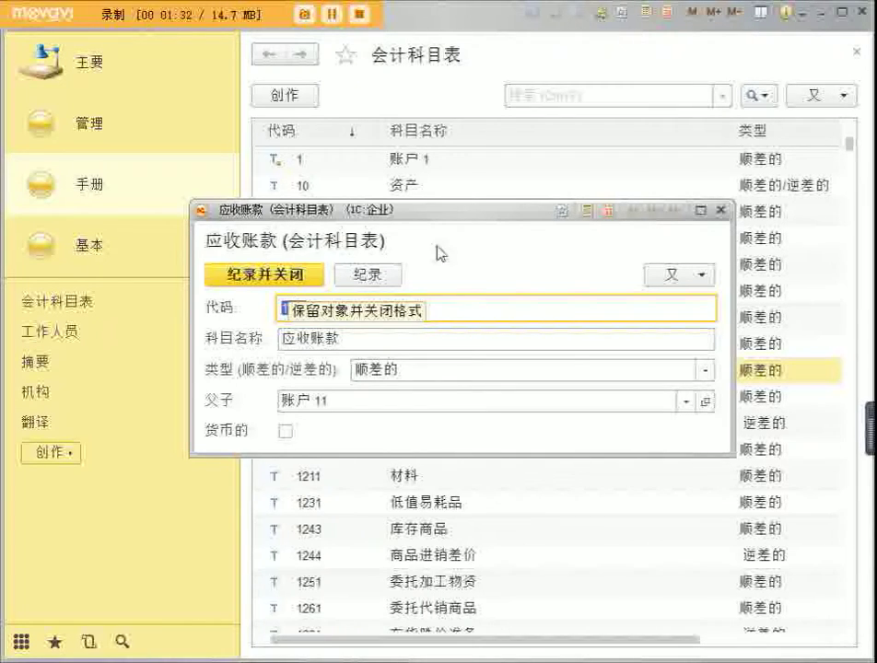
left_click(721, 213)
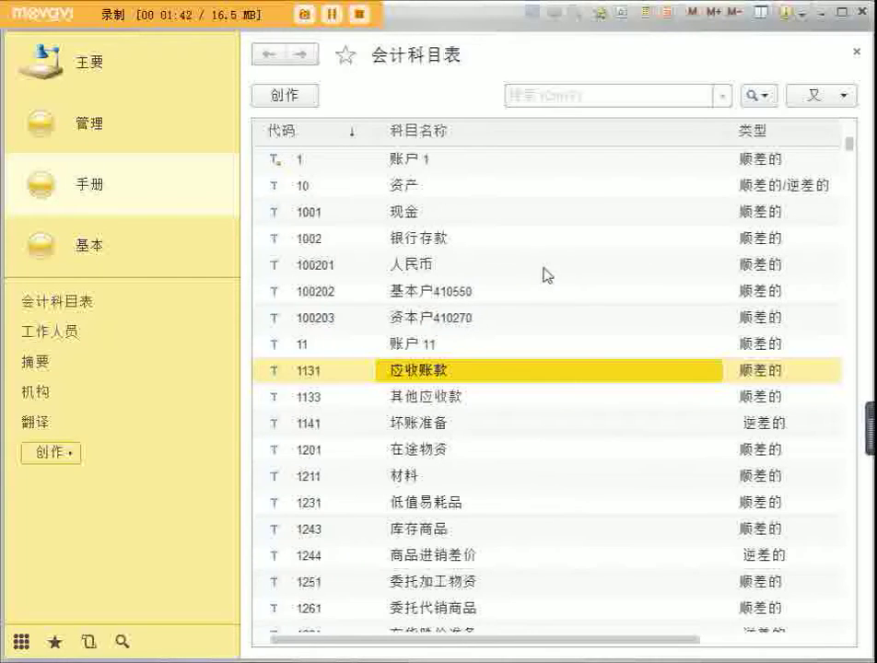
left_click(497, 271)
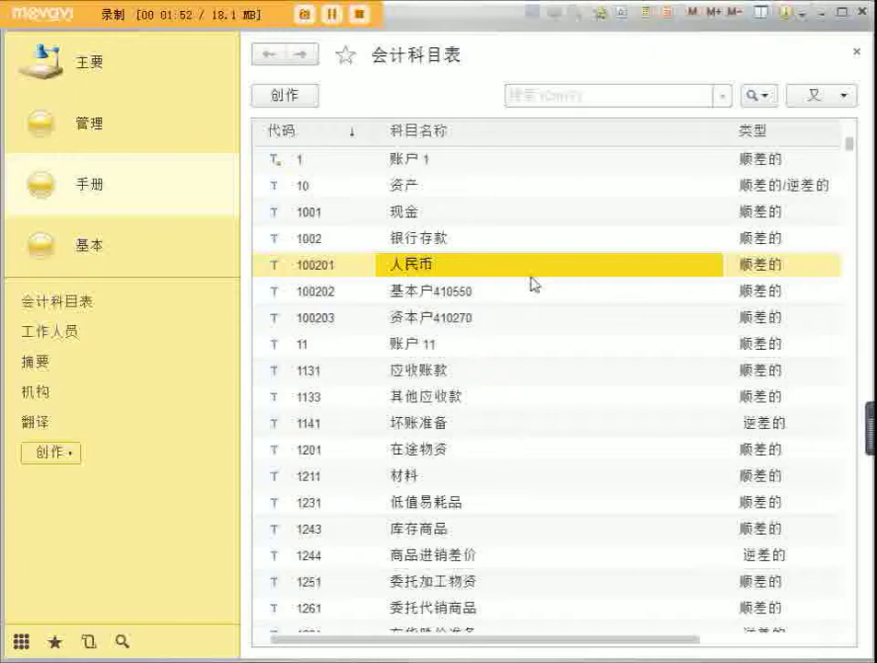
left_click(810, 100)
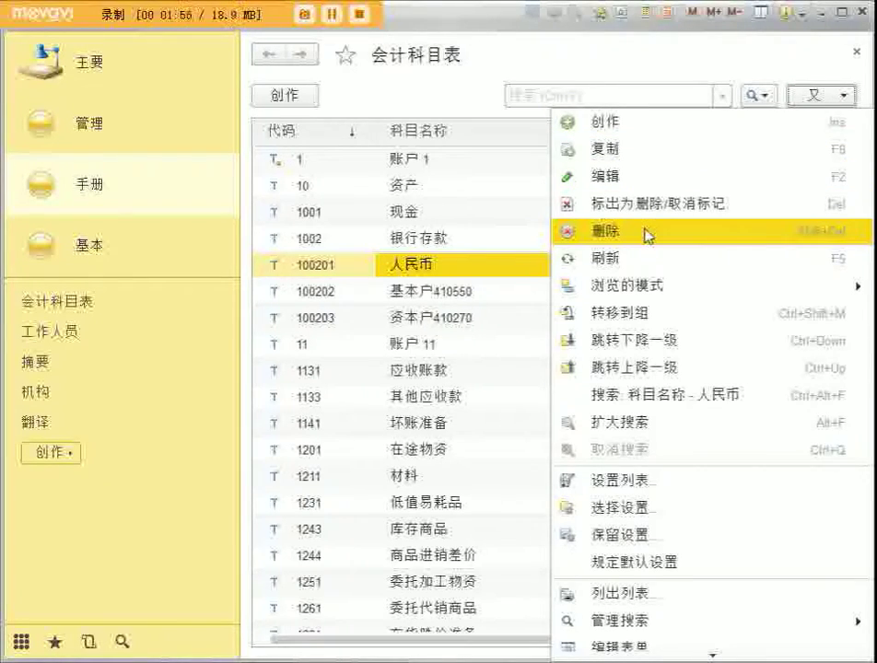
left_click(436, 193)
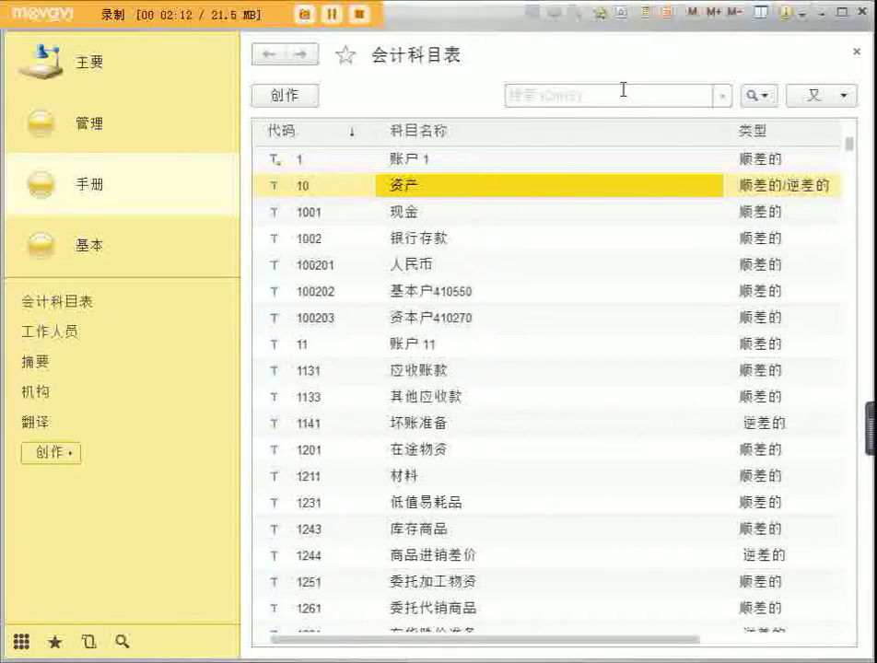
Search the chart of accounts for entries whose 类型 is 顺差的, using the advanced search, and close the list.
left_click(762, 100)
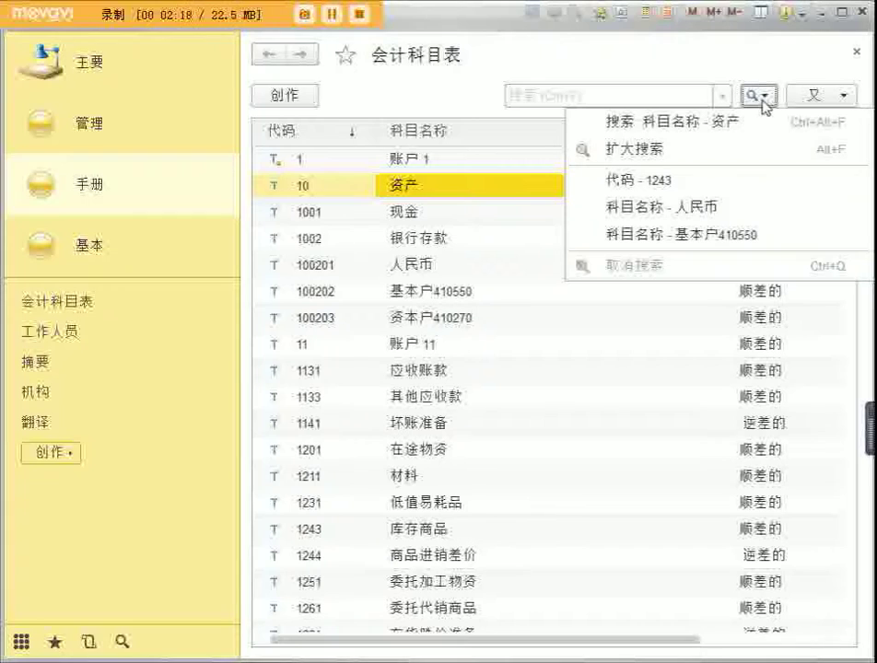
left_click(723, 148)
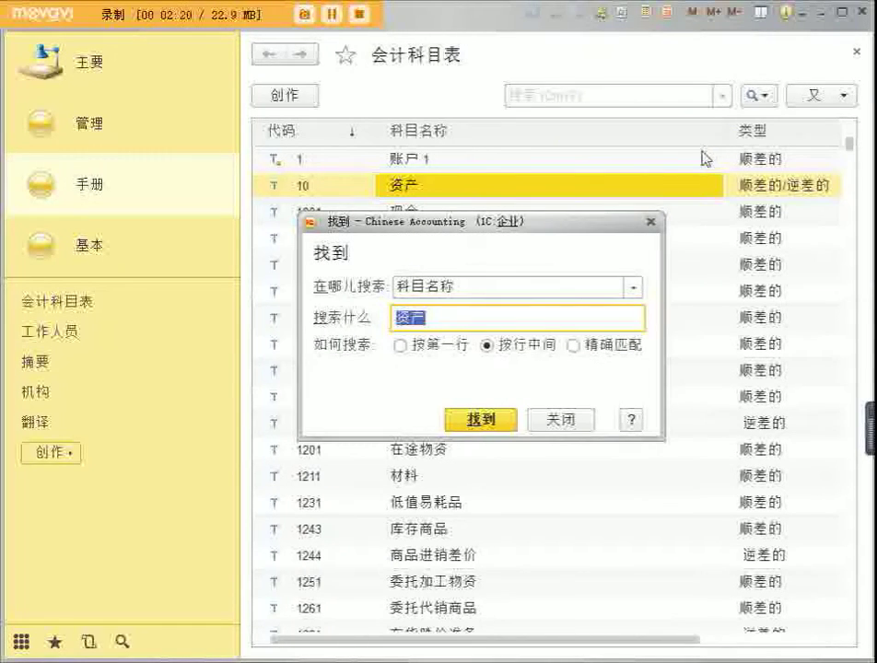
left_click(633, 289)
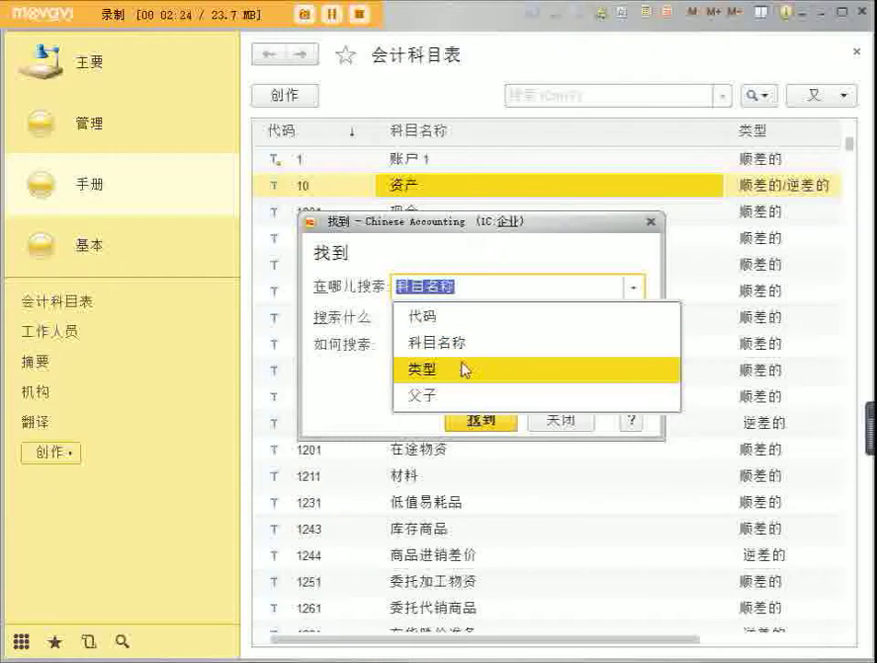
left_click(458, 369)
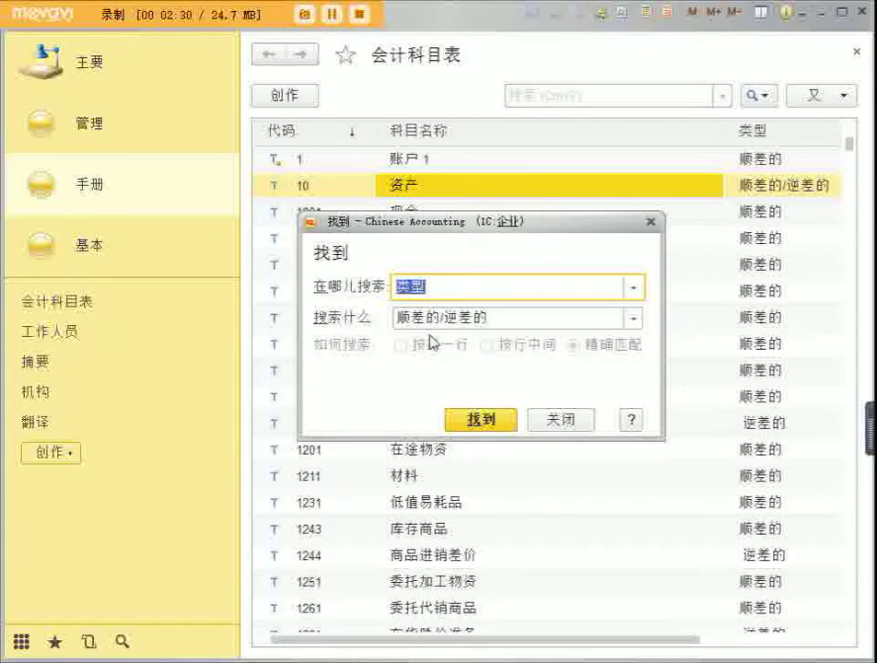
left_click(634, 318)
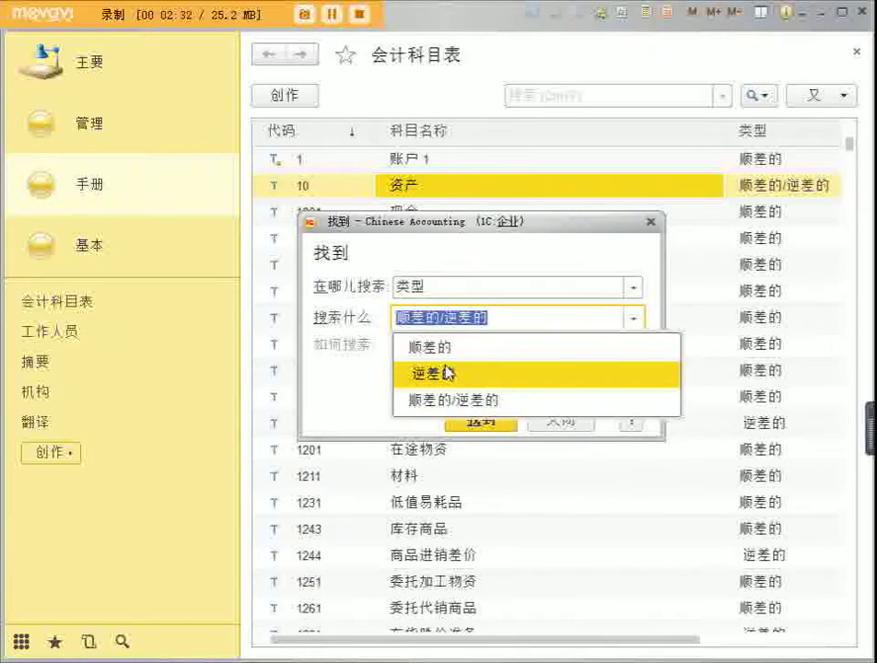
left_click(443, 350)
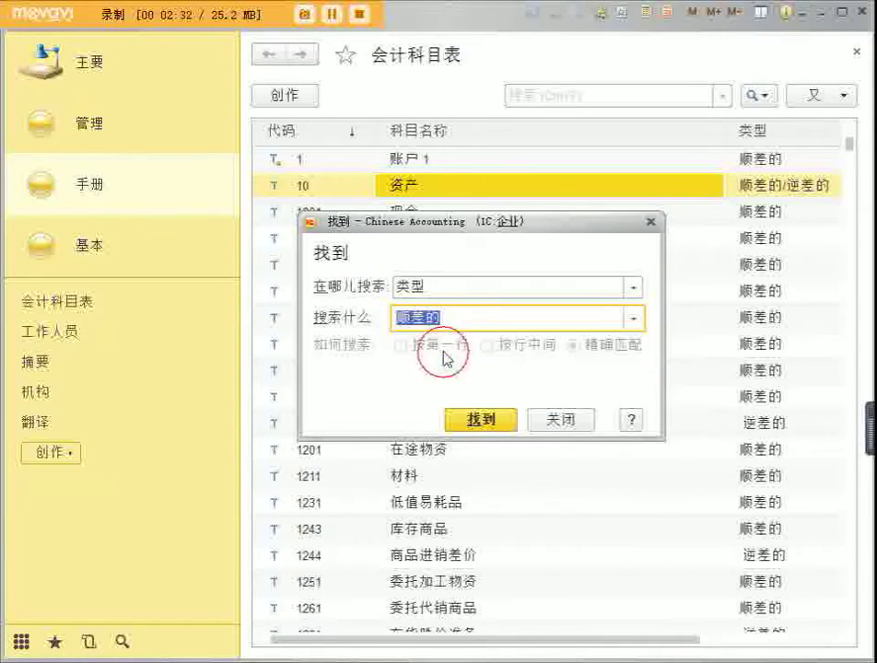
left_click(495, 423)
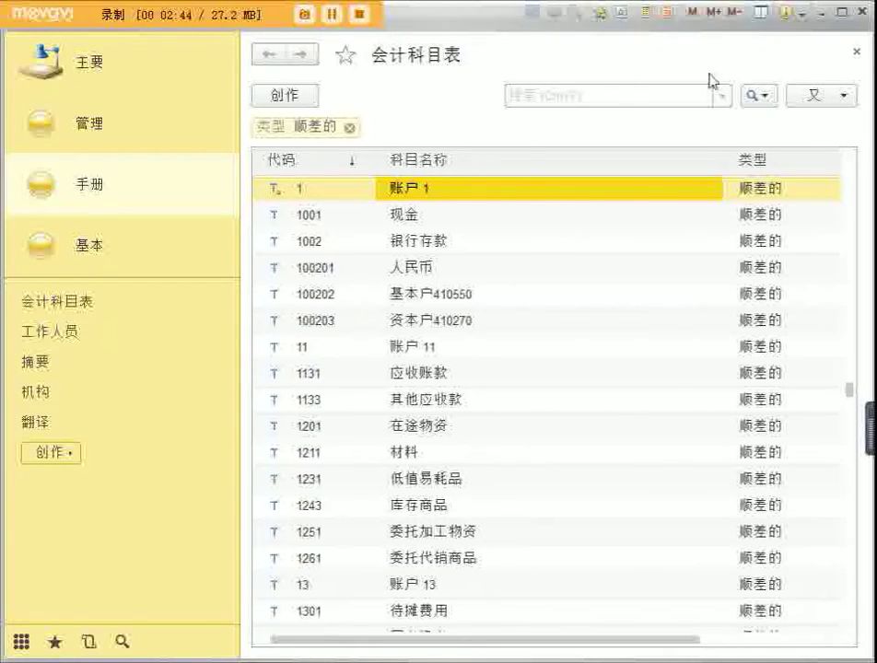
left_click(855, 52)
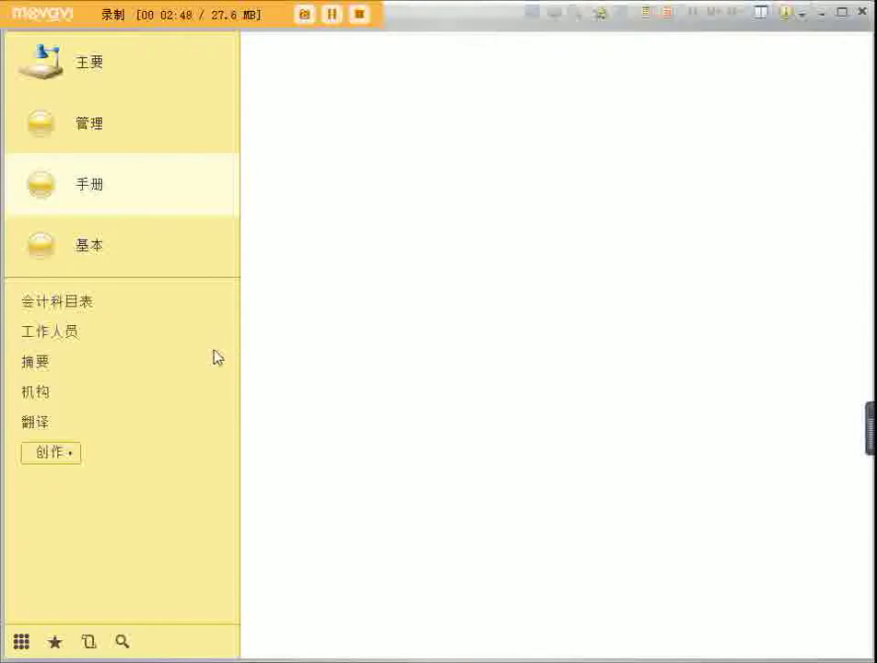
Open the staff list (工作人员) and view a blank new-employee form, closing it without saving.
left_click(68, 335)
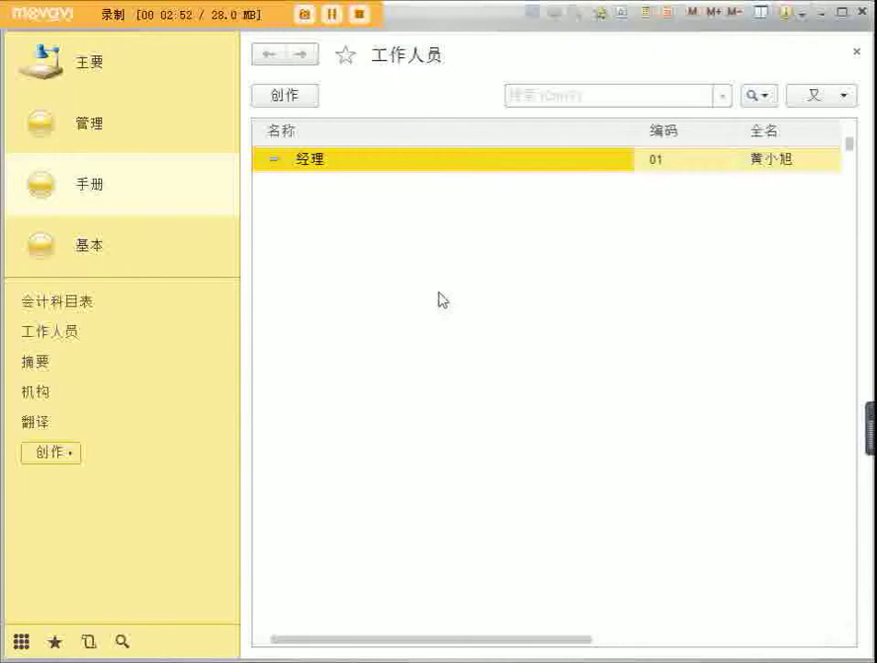
left_click(352, 23)
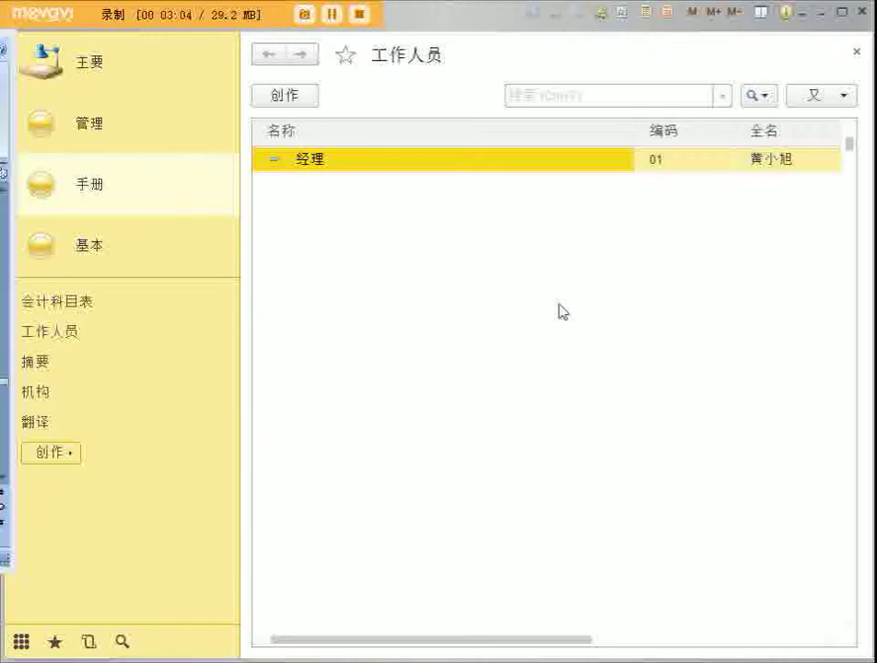
left_click(313, 99)
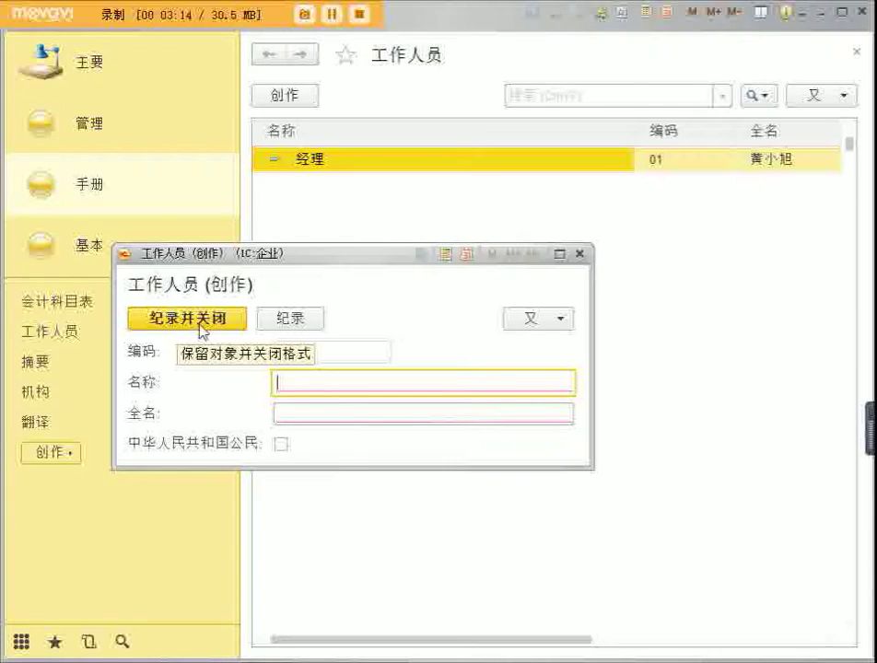
left_click(580, 255)
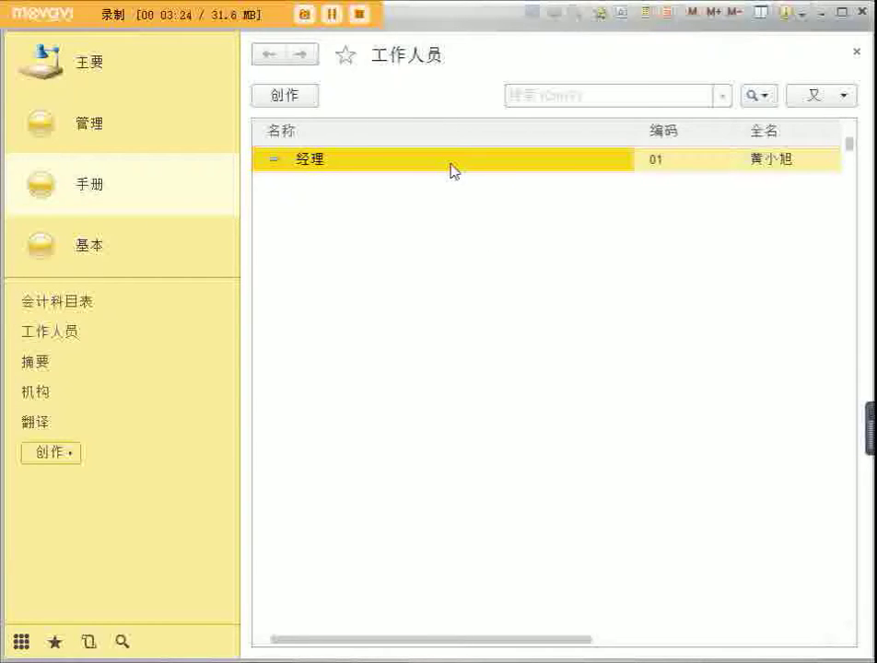
Open and close the 经理 staff record, and examine the commands available for the staff list.
double_click(391, 158)
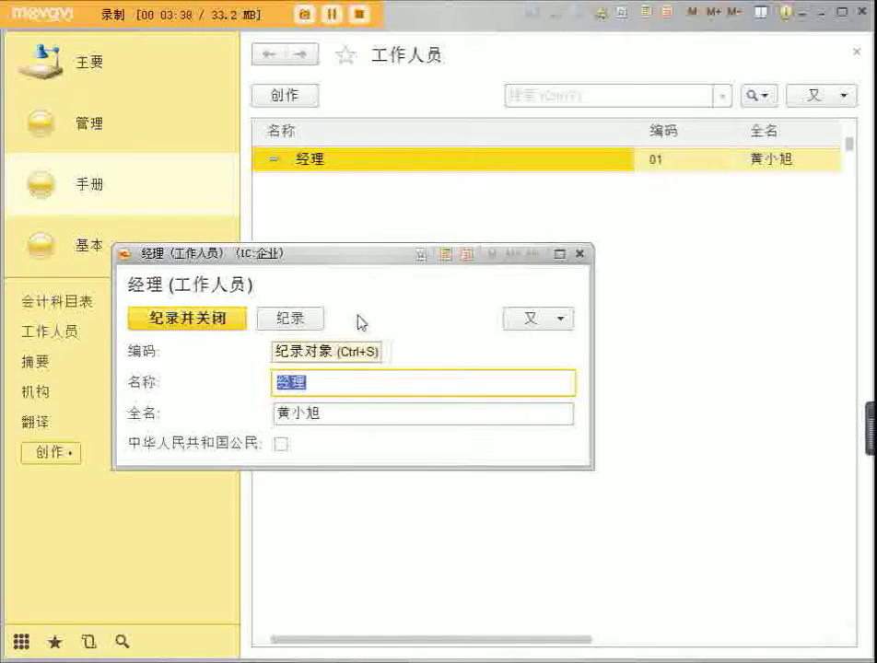
left_click(579, 254)
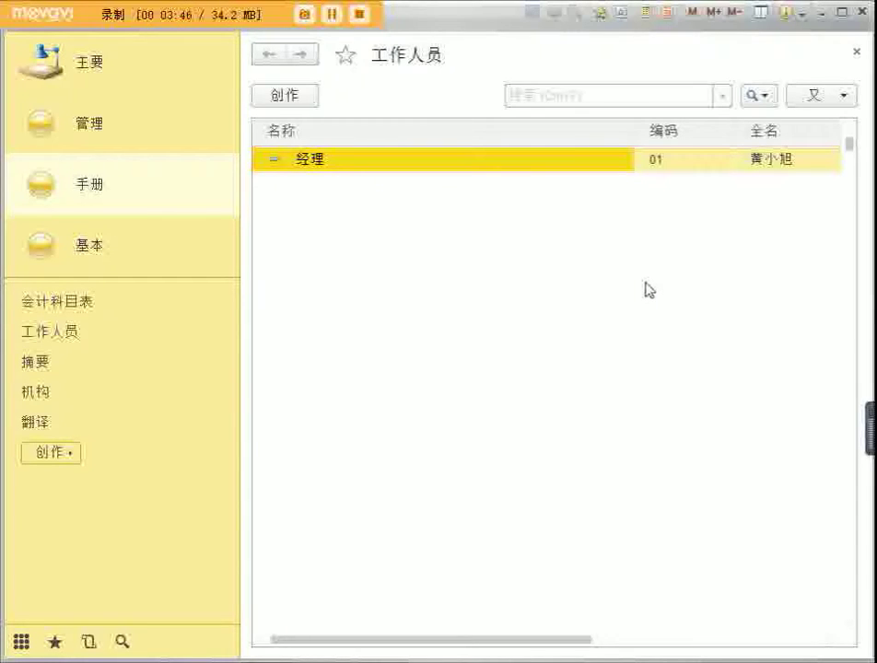
left_click(596, 286)
left_click(833, 103)
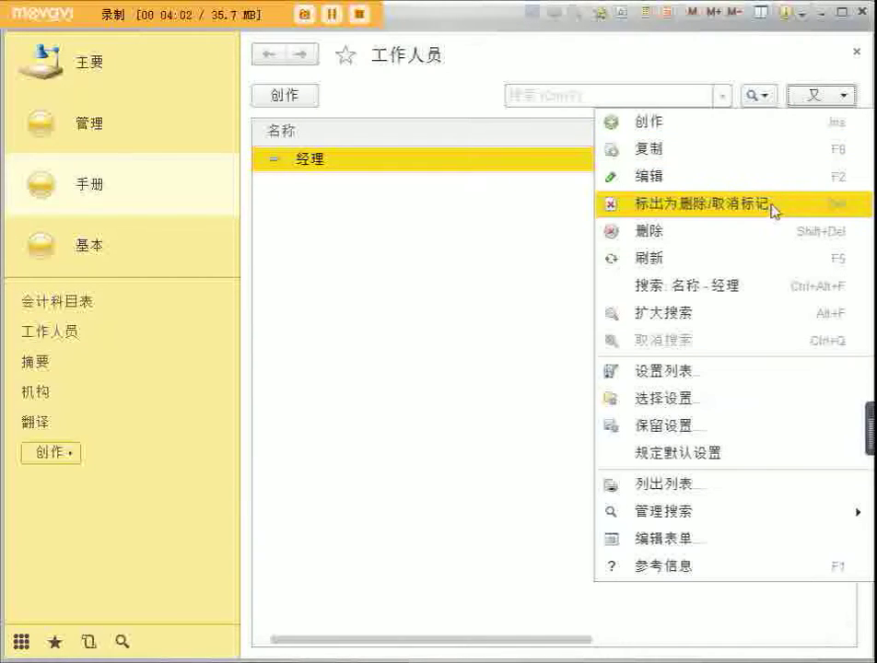
left_click(451, 235)
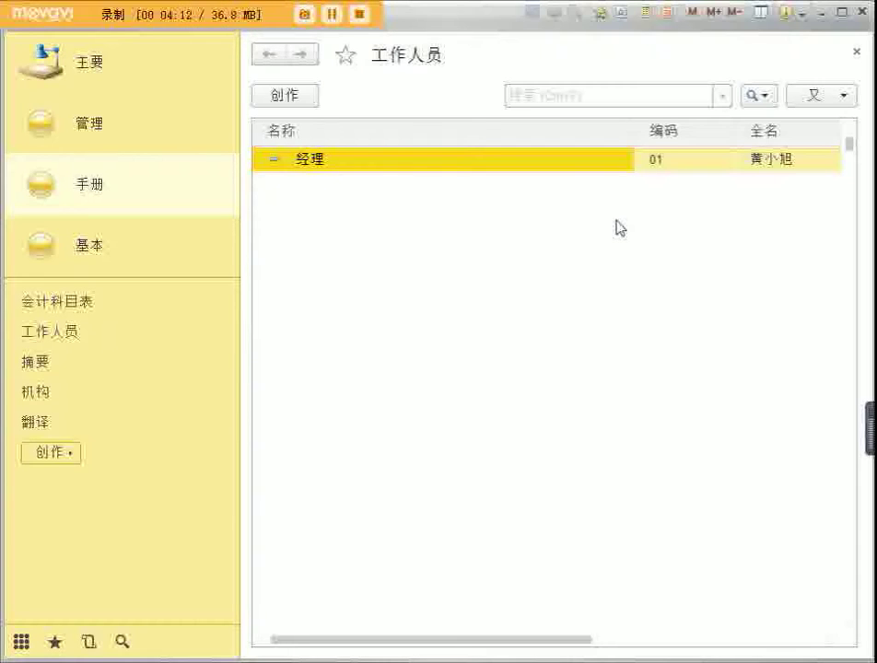
Search the staff list's 编码 column for 经理 with the advanced search, and clear the resulting filter.
left_click(530, 96)
left_click(758, 96)
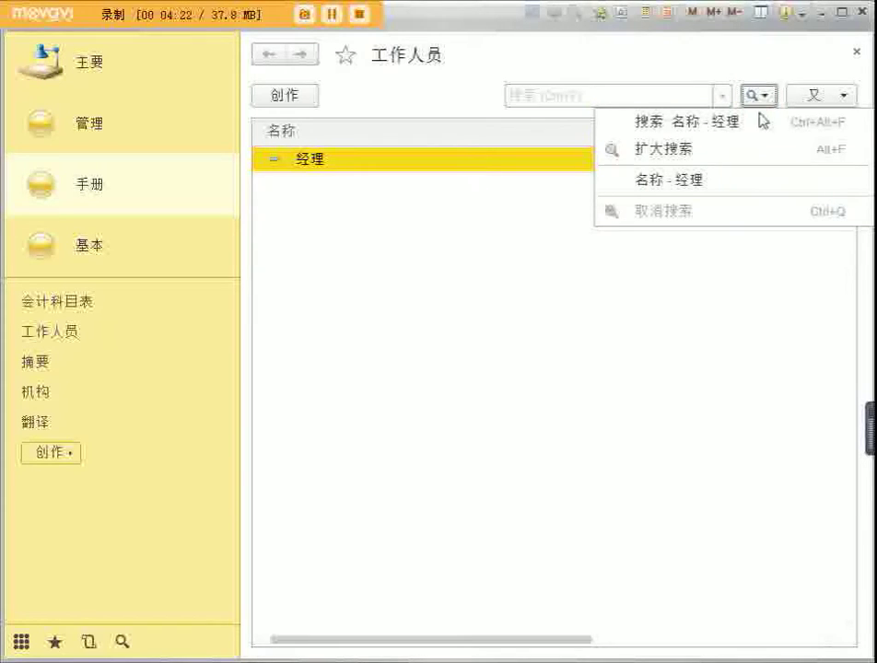
left_click(755, 150)
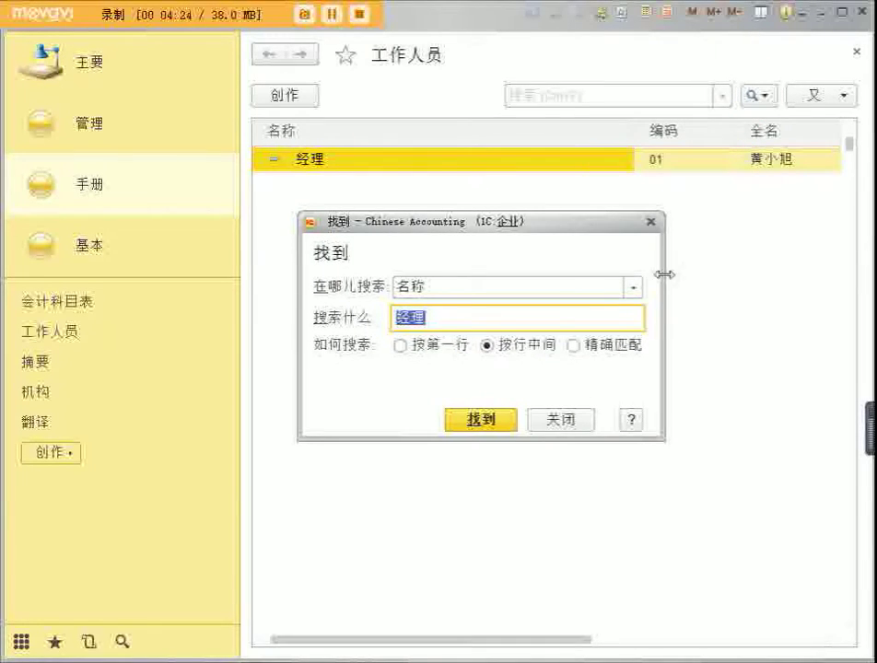
left_click(634, 291)
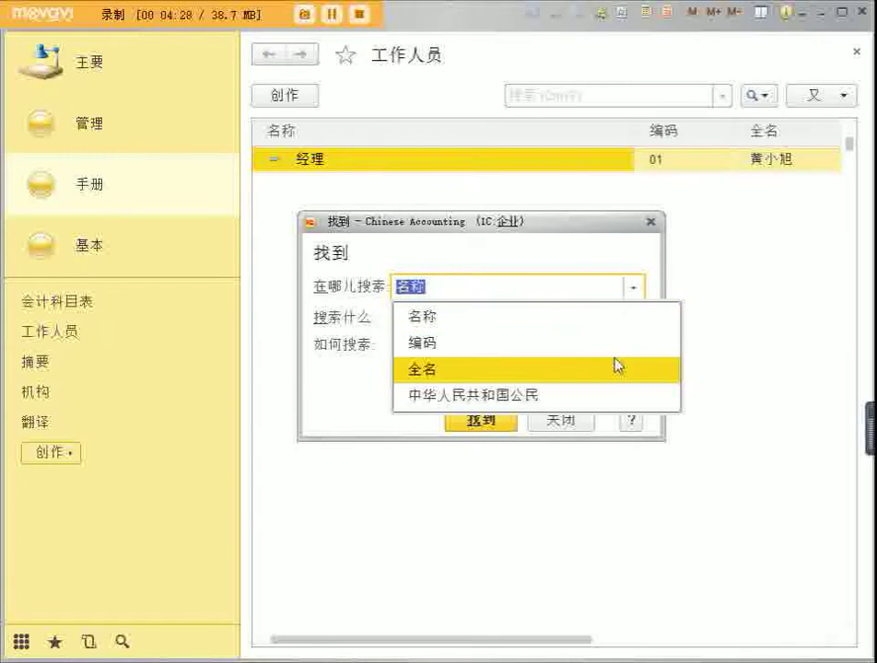
left_click(612, 346)
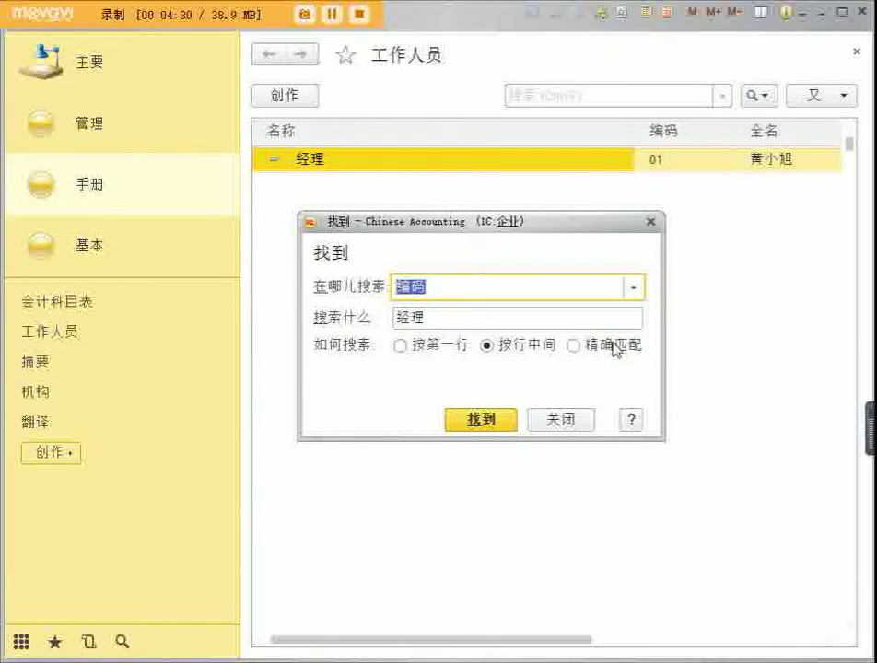
left_click(446, 318)
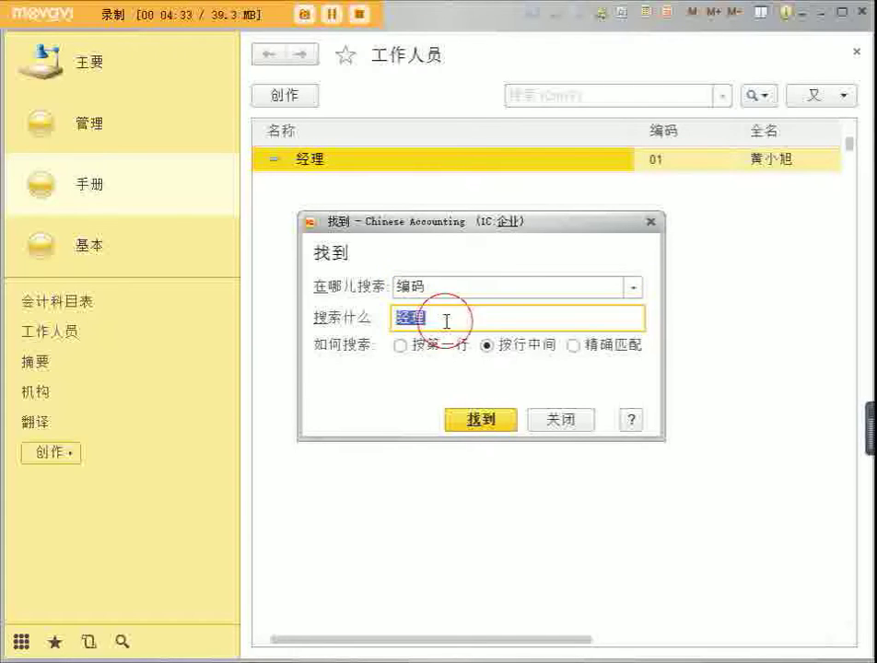
left_click(495, 425)
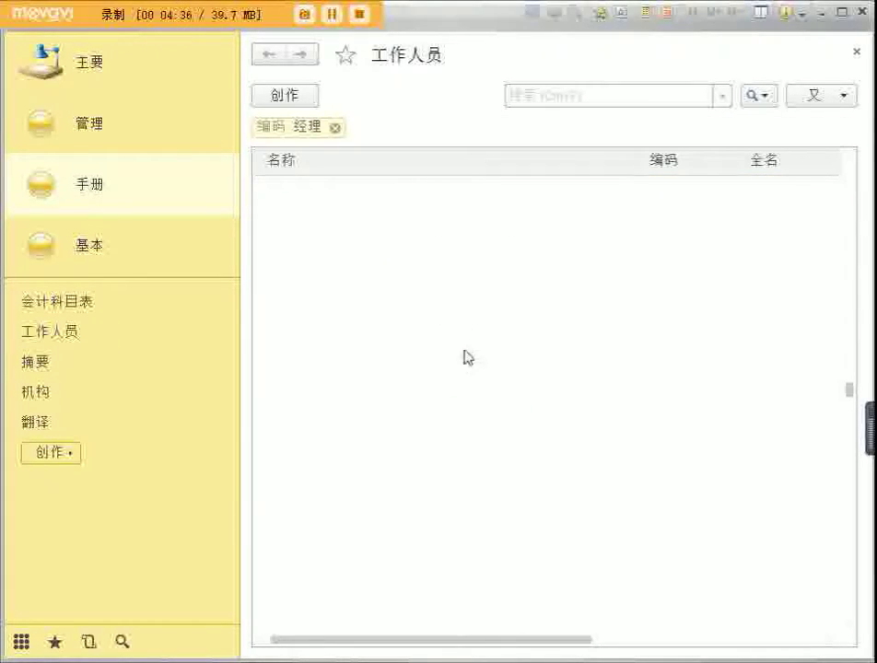
left_click(337, 129)
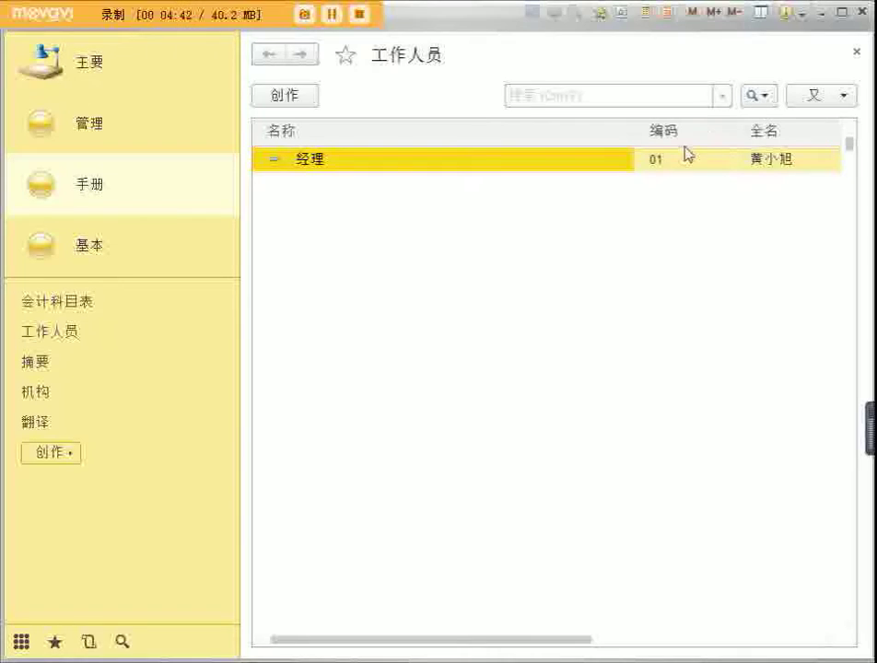
Search the staff list's 名称 column for 经理 with the advanced search, and close the list.
left_click(762, 95)
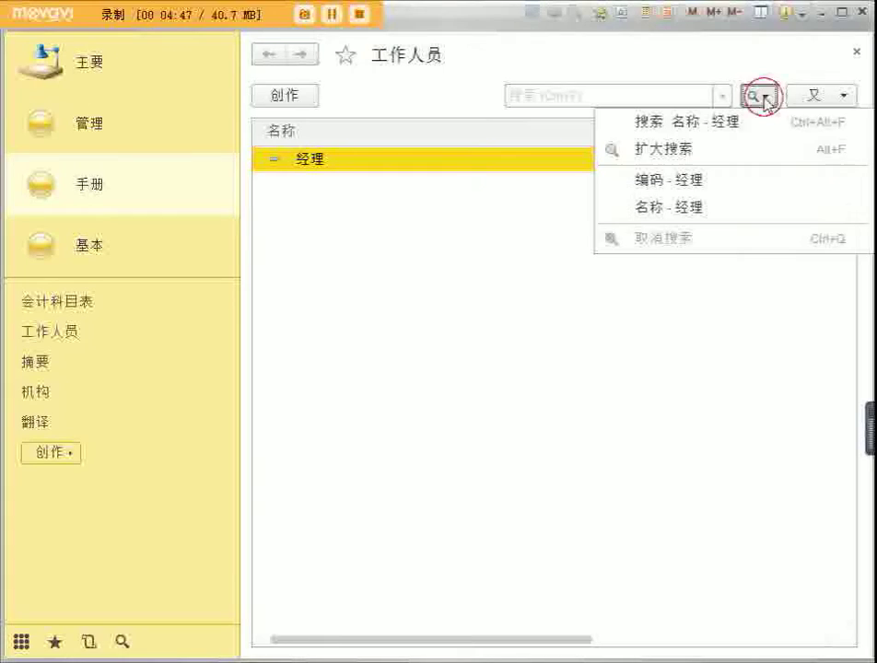
left_click(715, 155)
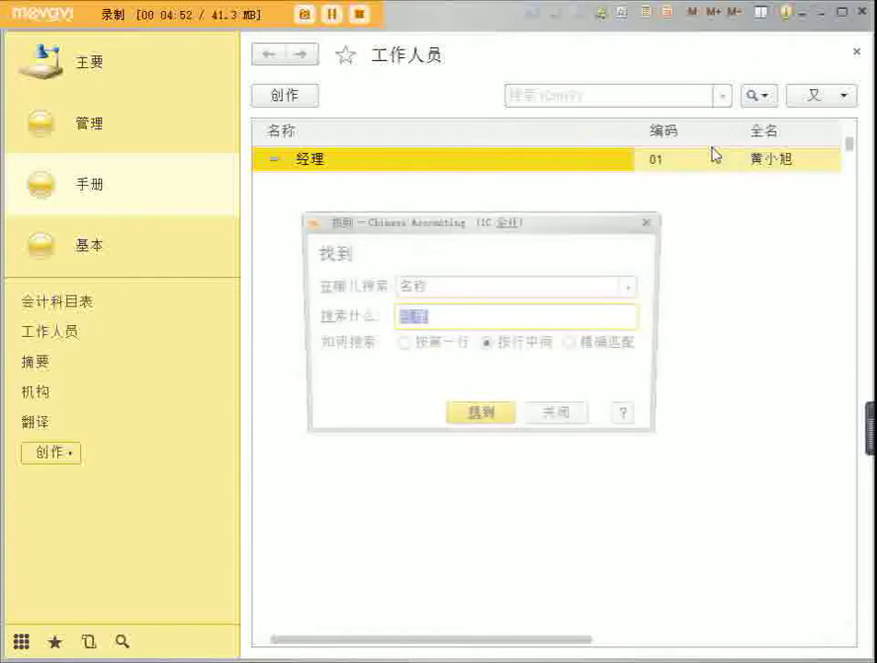
left_click(578, 289)
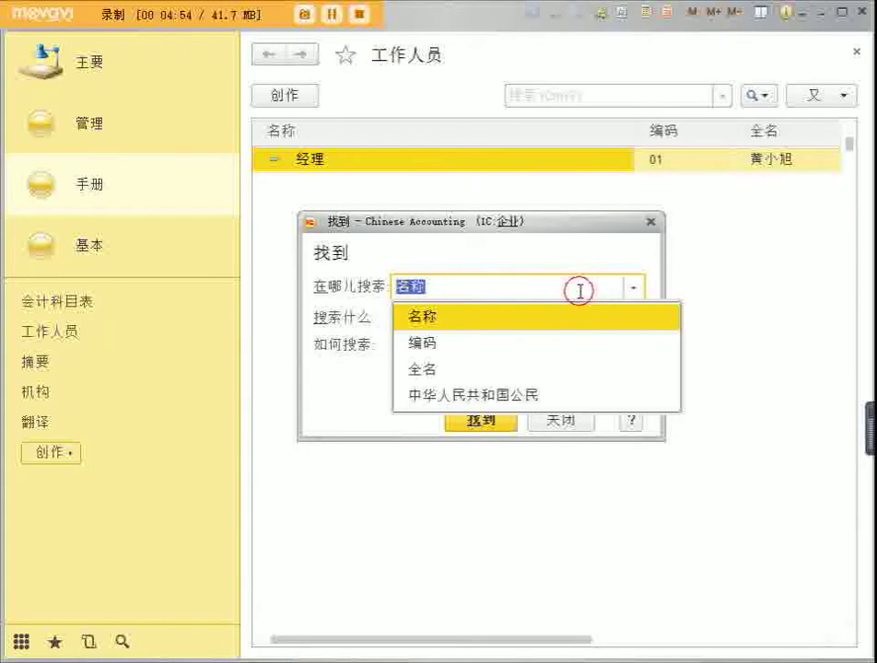
left_click(536, 331)
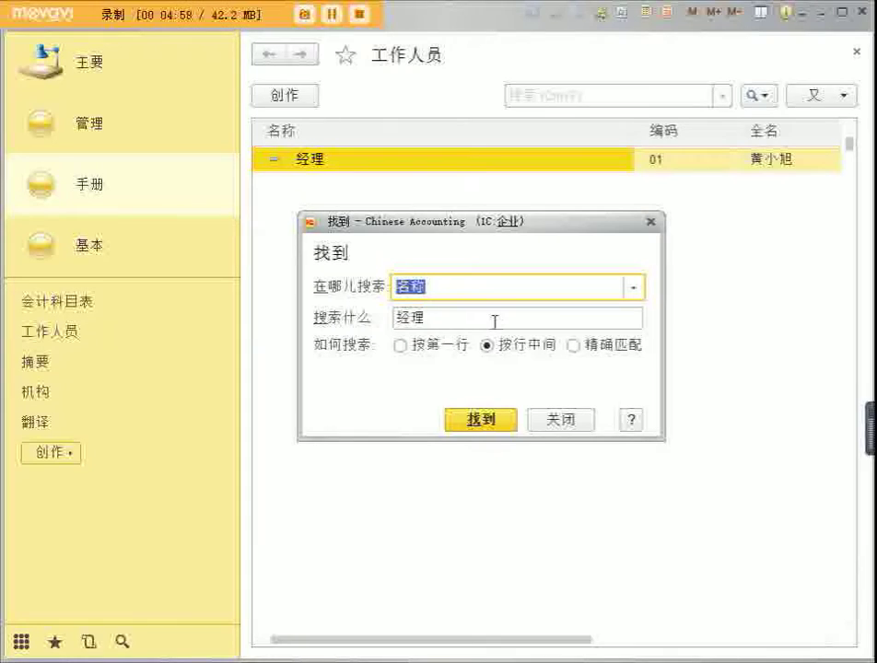
left_click(497, 425)
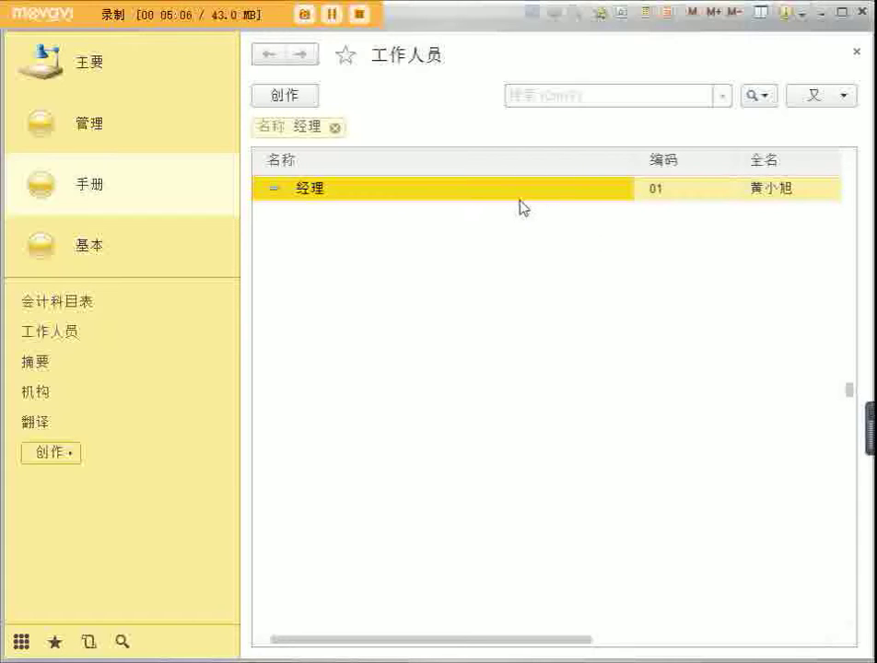
left_click(856, 53)
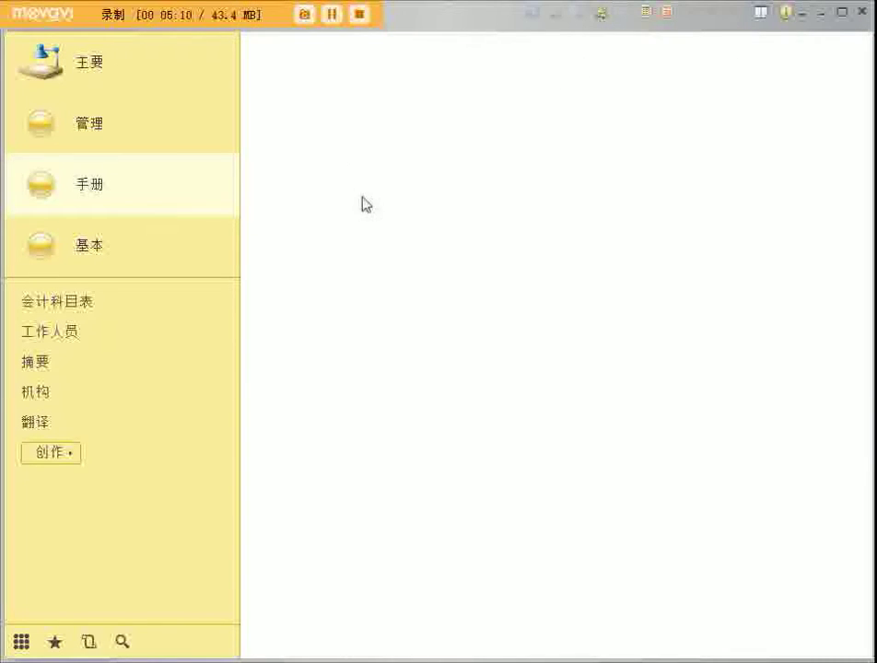
View the 摘要 reference list and close it.
left_click(47, 372)
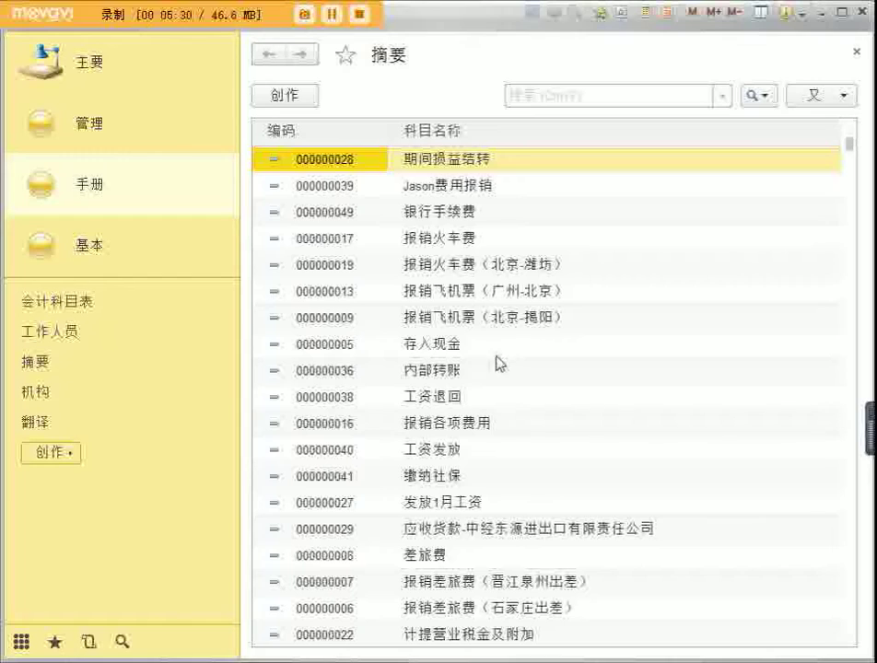
left_click(855, 52)
Create a new 手工输入 document from the 基本 section and add a blank entry row to it.
left_click(102, 257)
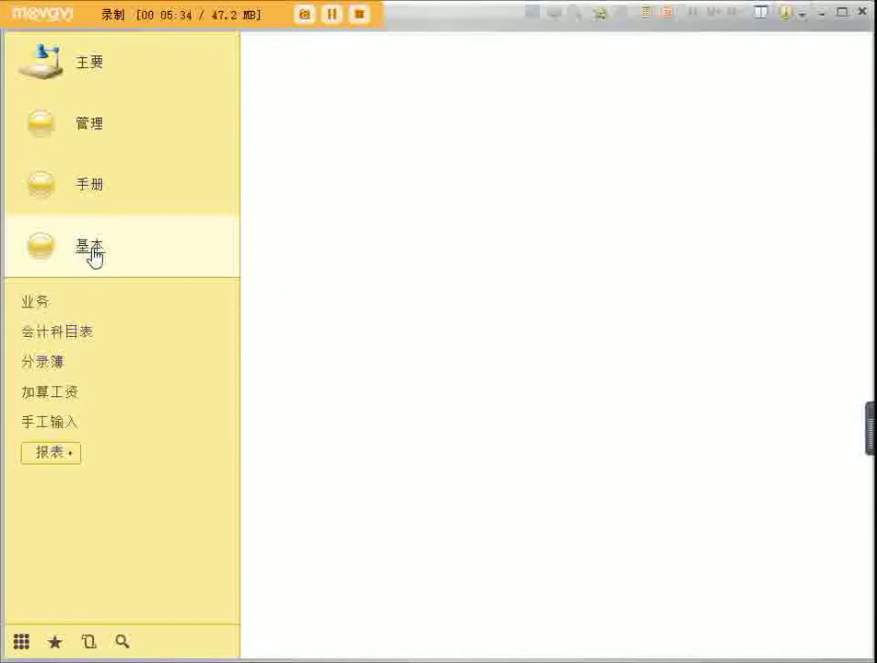
left_click(64, 425)
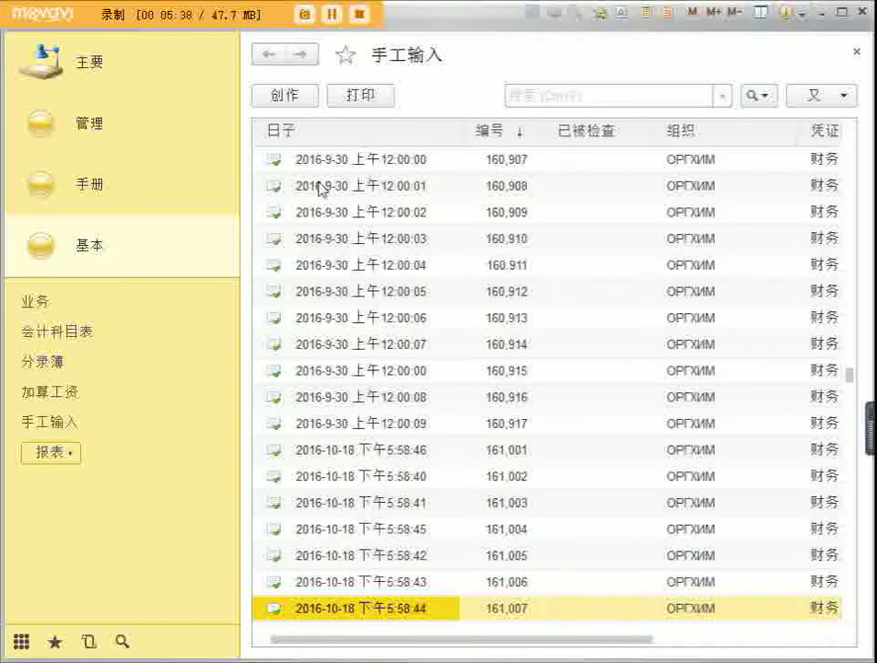
left_click(285, 95)
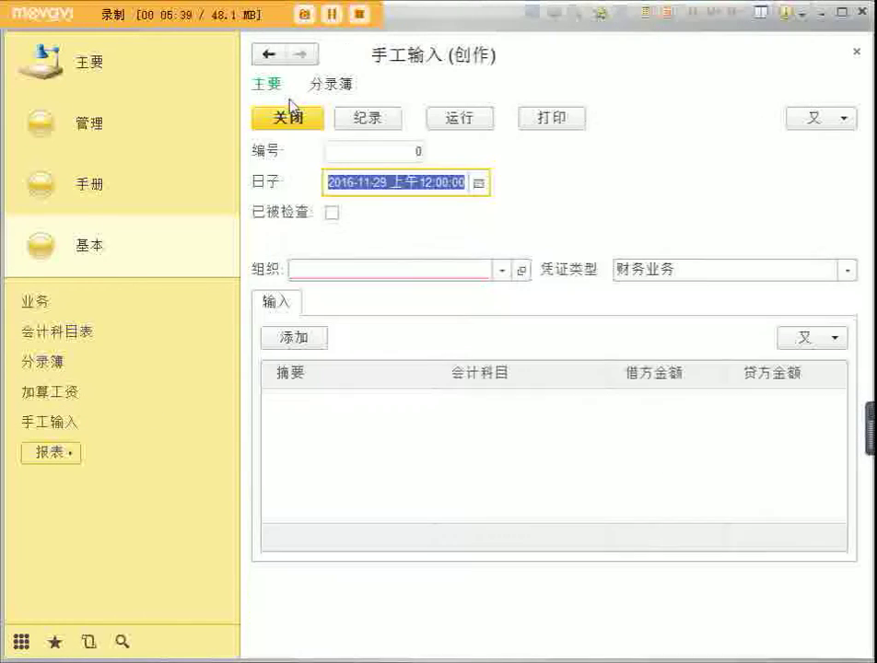
left_click(304, 342)
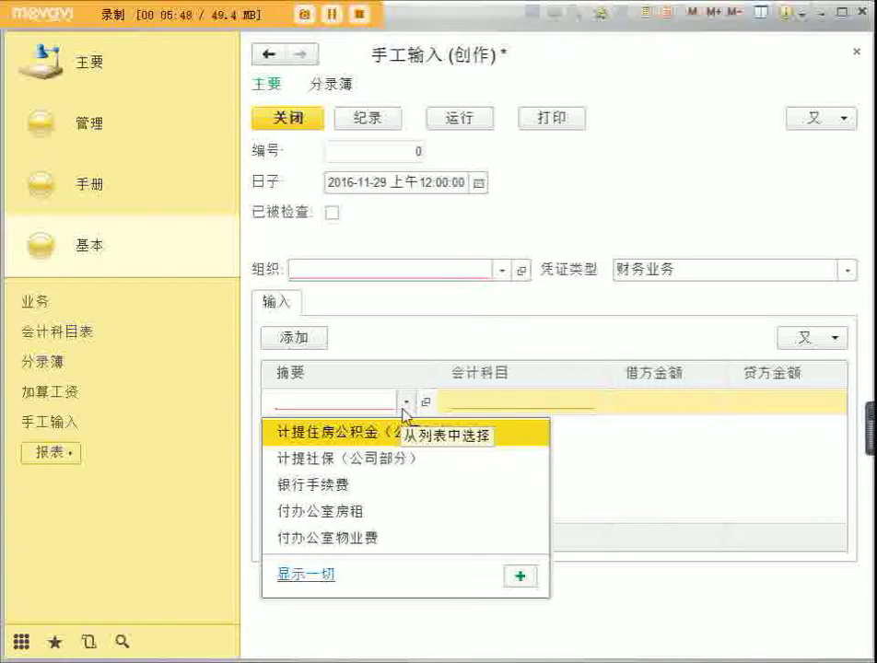
View a blank form for creating a 摘要 from the entry row's 摘要 field, closing it without saving.
left_click(403, 407)
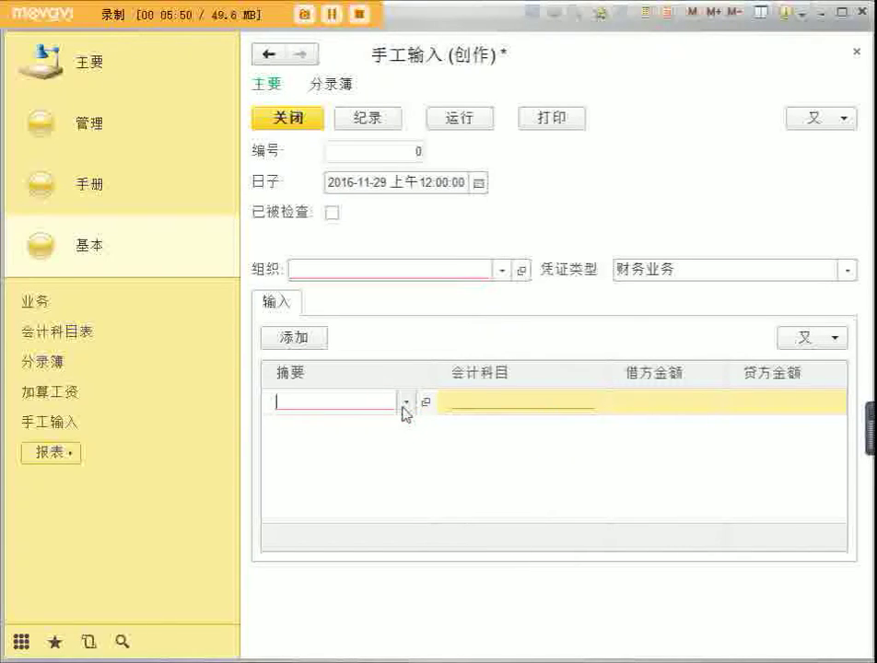
left_click(404, 405)
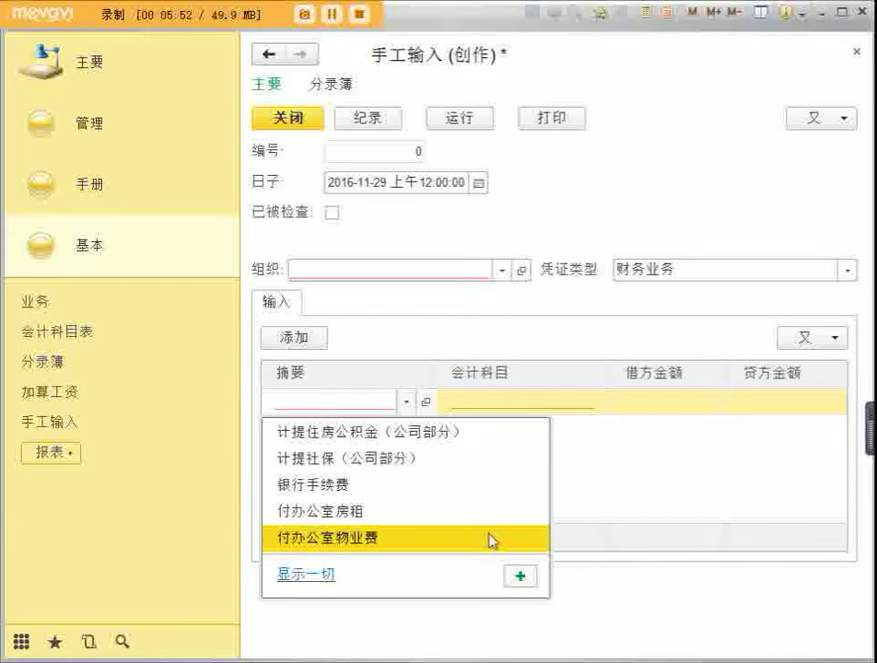
left_click(520, 576)
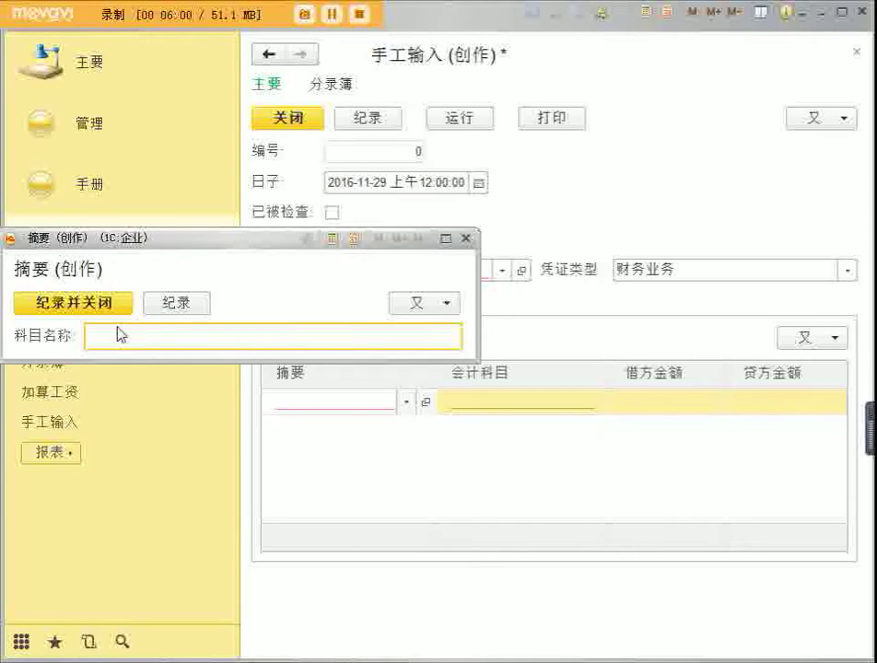
type("保留对象并关闭格式")
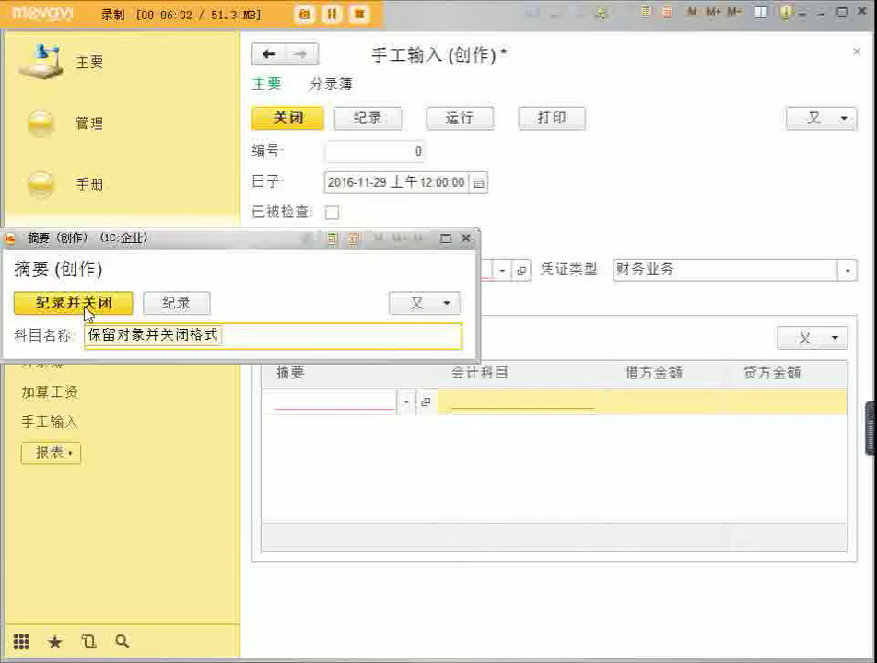
key("ctrl+z")
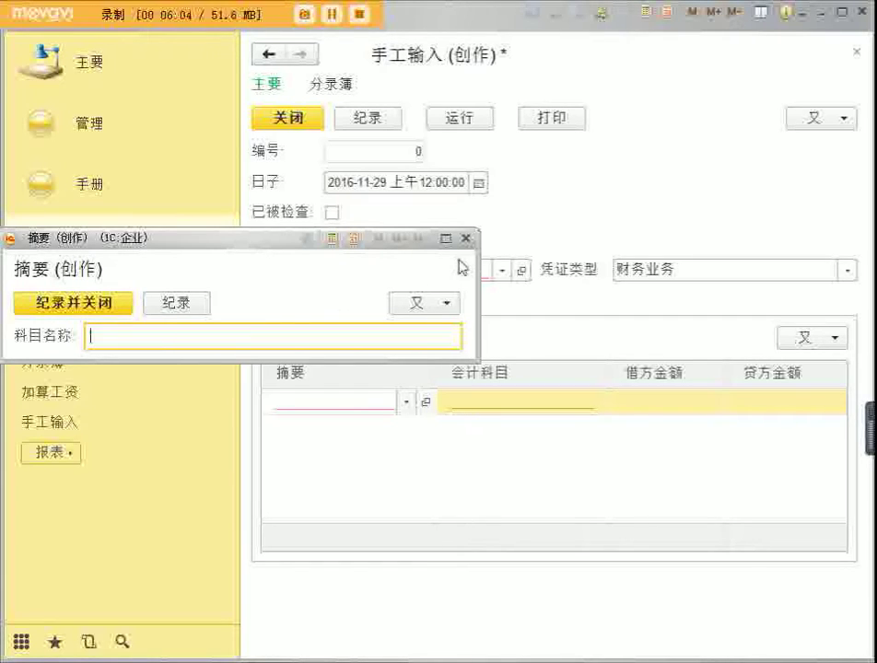
left_click(466, 238)
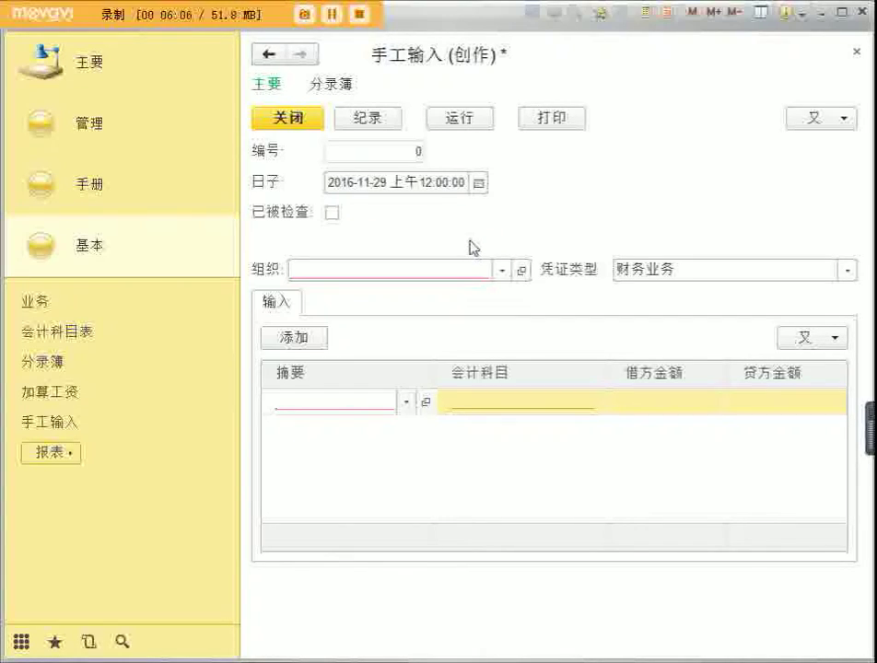
Show all 摘要 choices for the entry row, and open the 银行手续费 entry for editing, closing it unchanged.
left_click(407, 404)
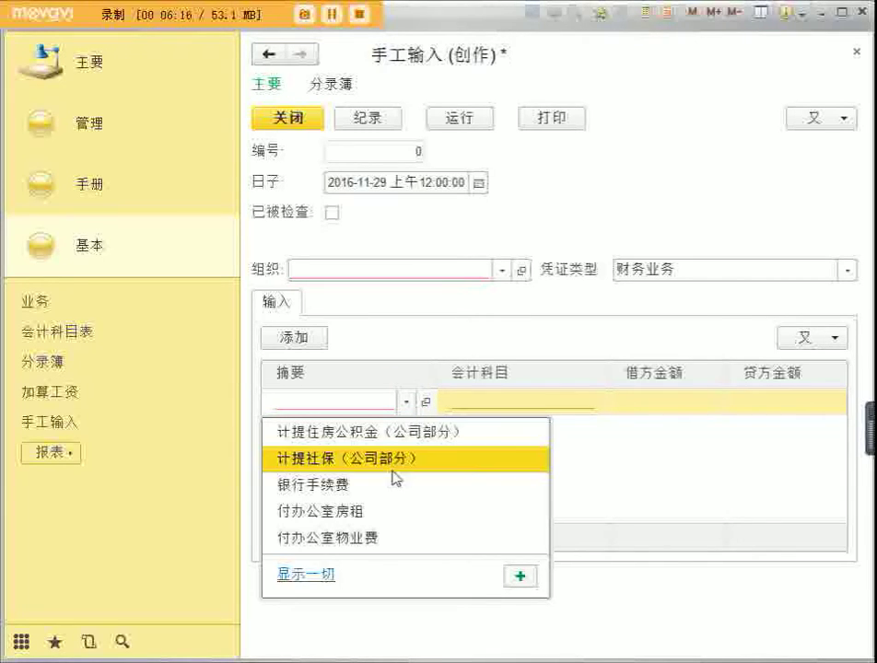
left_click(328, 575)
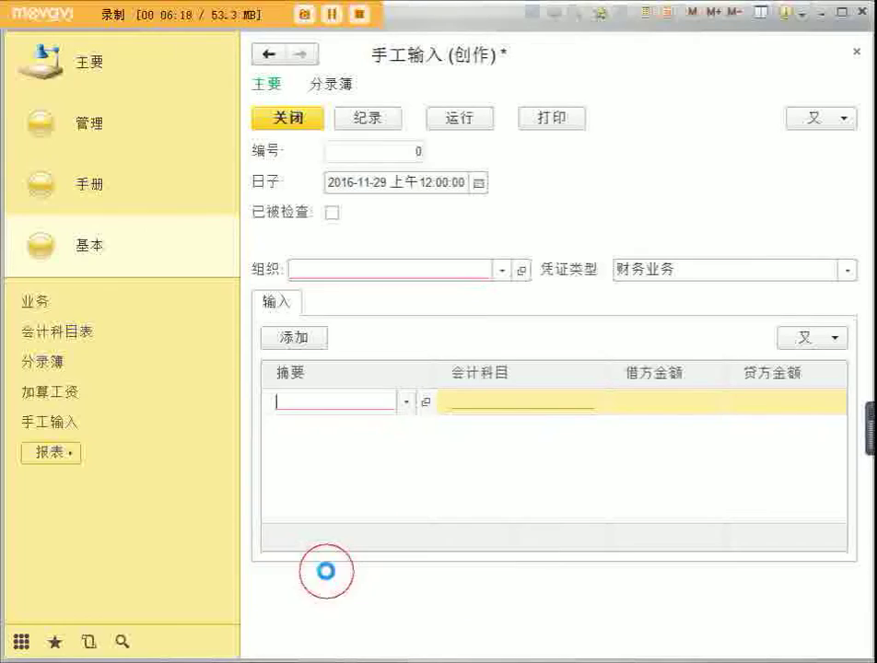
left_click_drag(74, 46, 330, 86)
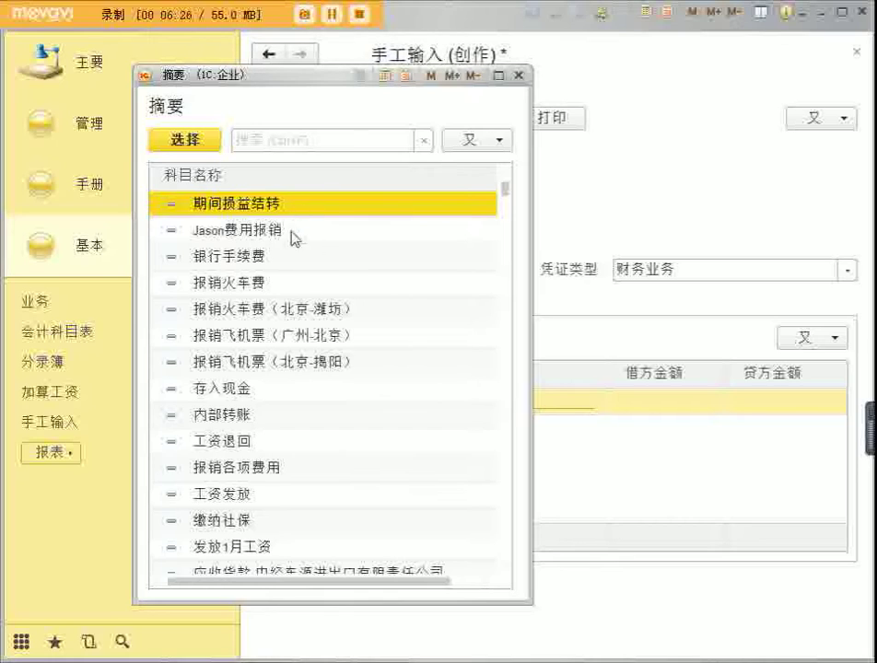
left_click(290, 258)
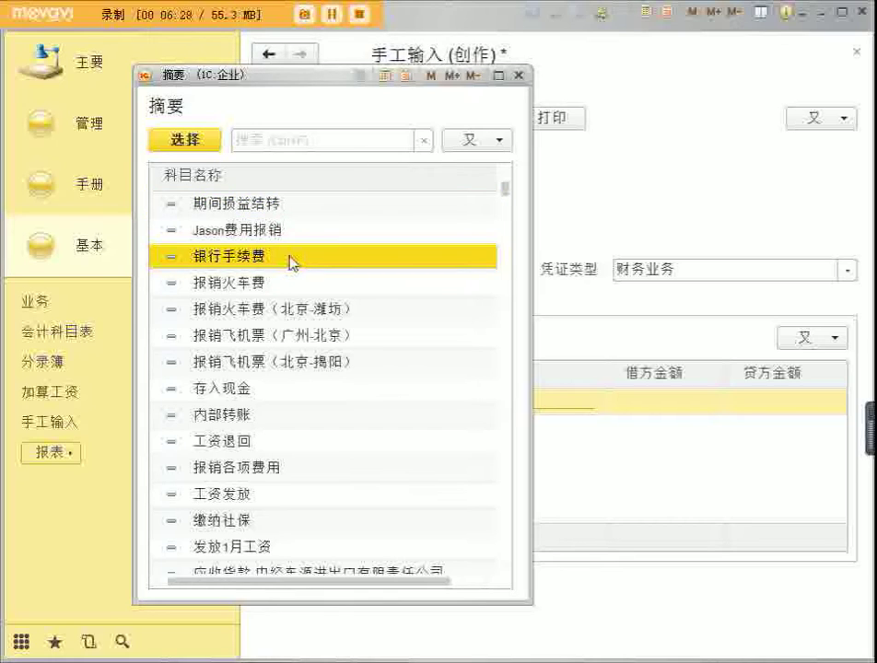
right_click(290, 260)
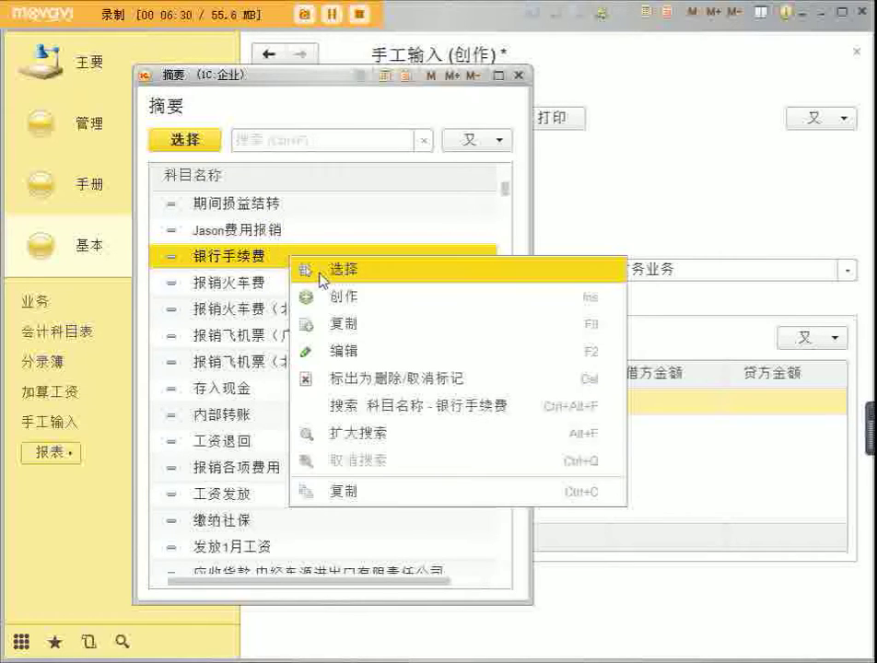
left_click(344, 351)
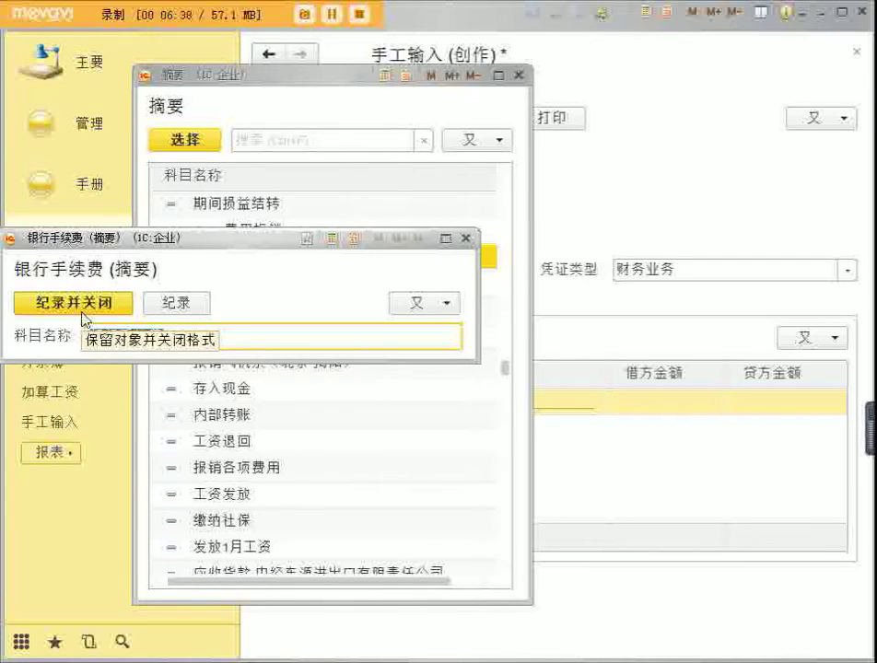
left_click(467, 239)
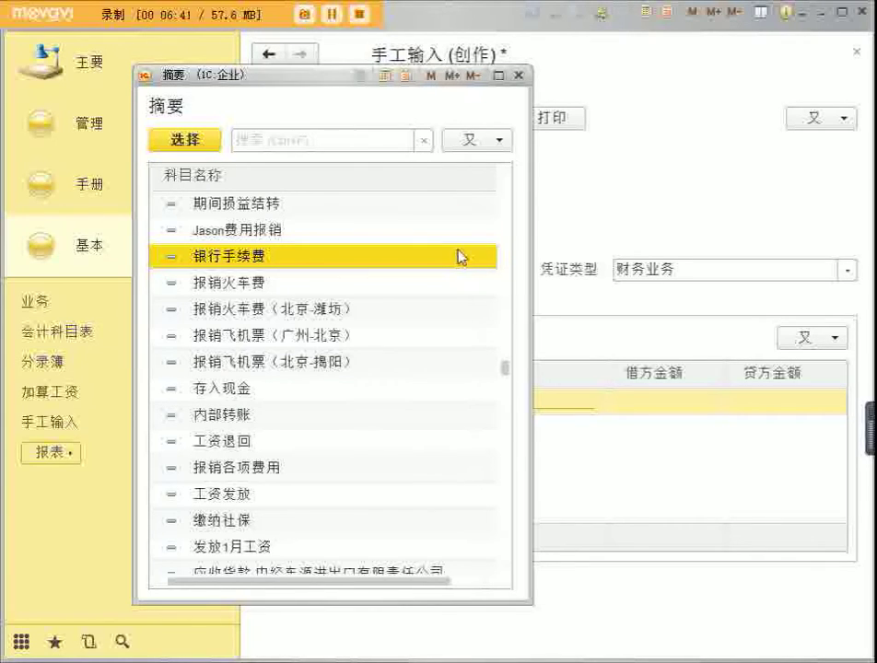
Examine the commands available for the 银行手续费 entry and for the 摘要 selection list.
right_click(368, 265)
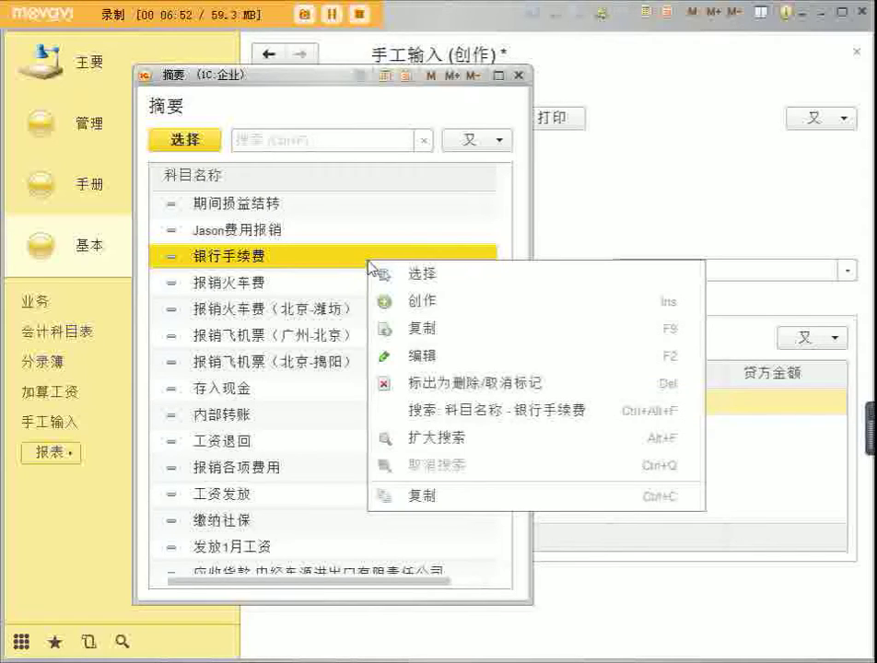
left_click(471, 144)
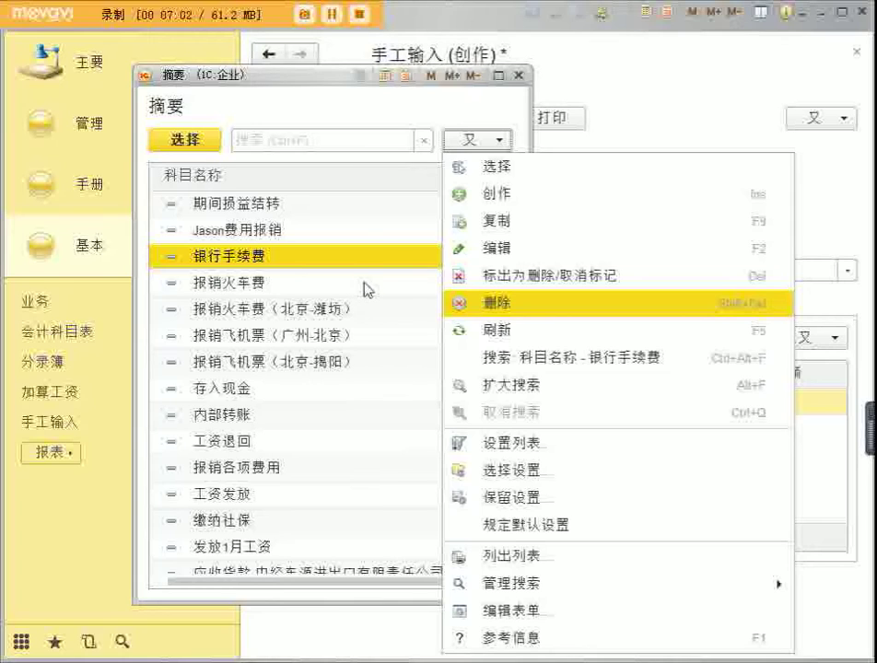
left_click(361, 115)
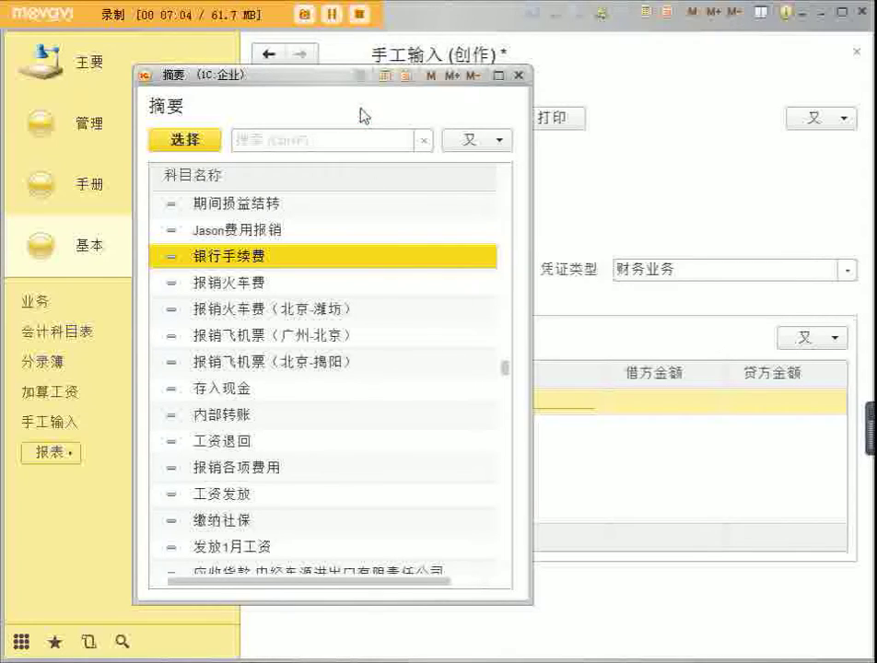
left_click(300, 143)
left_click(350, 23)
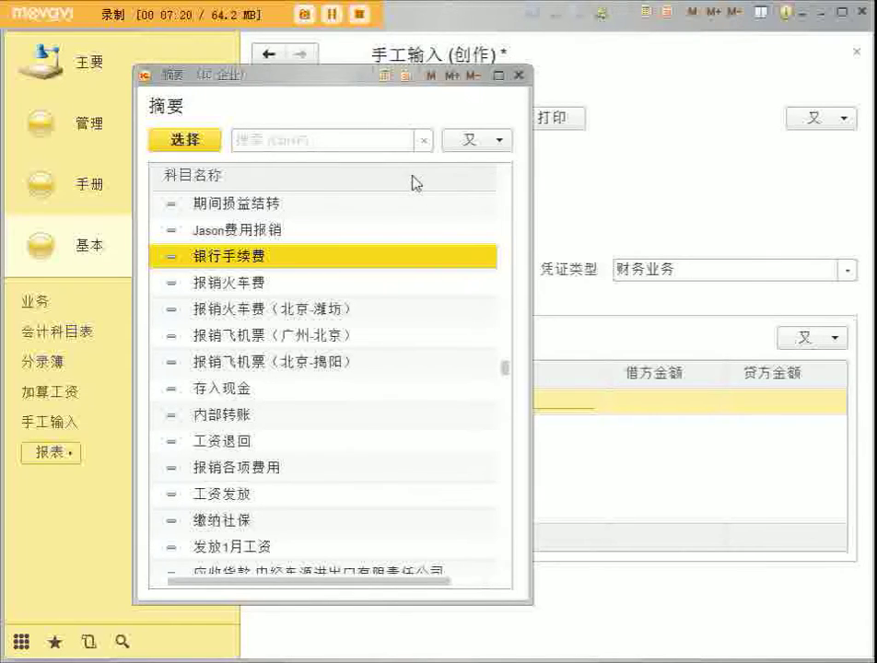
Search the 摘要 selection list's 科目名称 column for 银行手续费 with the advanced search, matching by 按行中间.
left_click(473, 143)
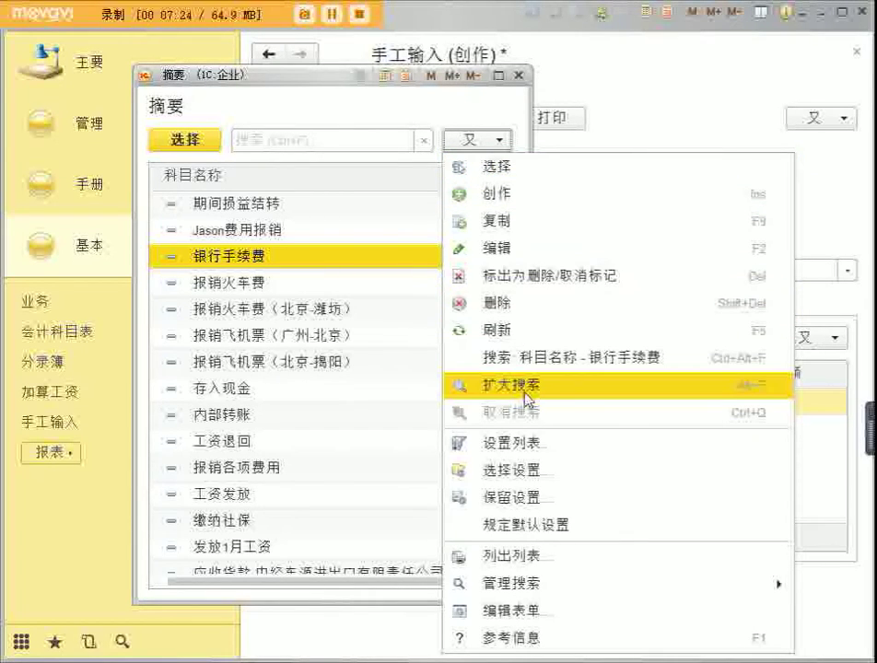
left_click(553, 385)
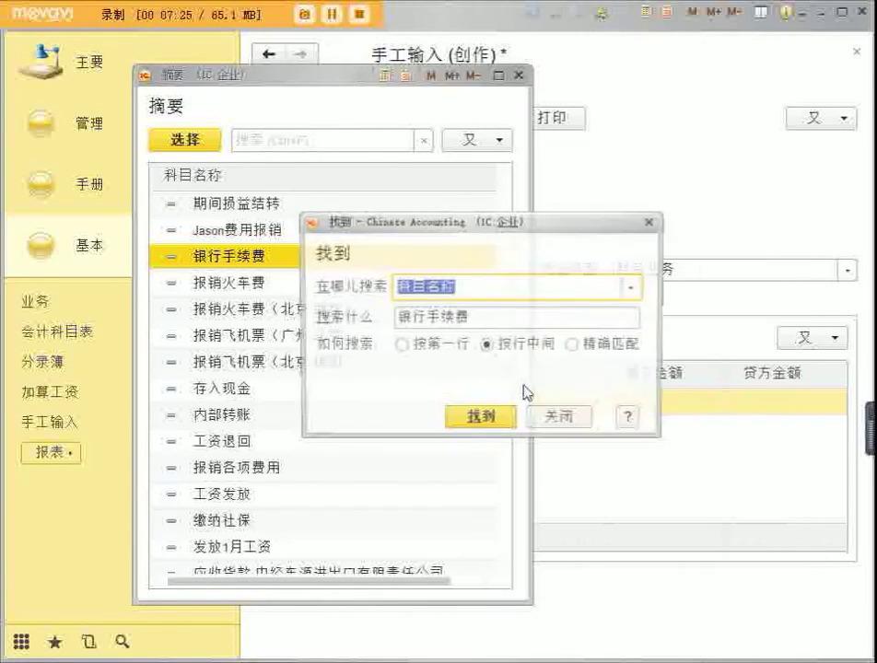
left_click(633, 289)
left_click(632, 291)
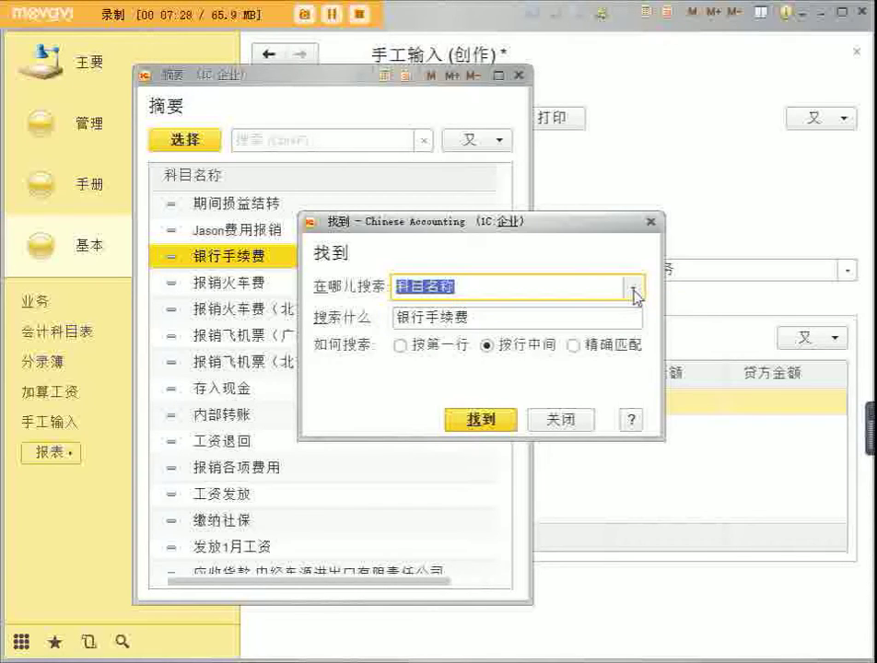
left_click(588, 316)
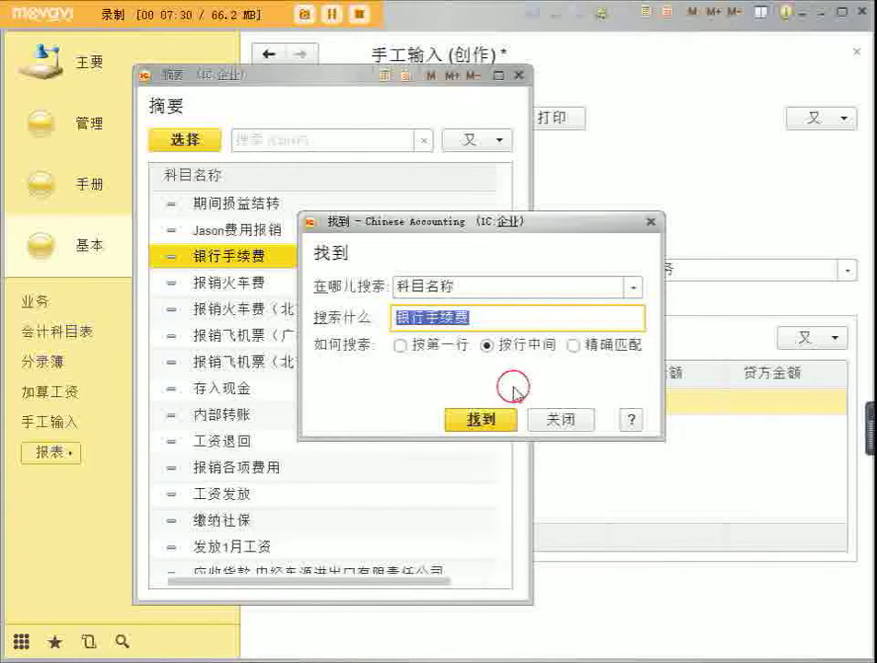
left_click(480, 420)
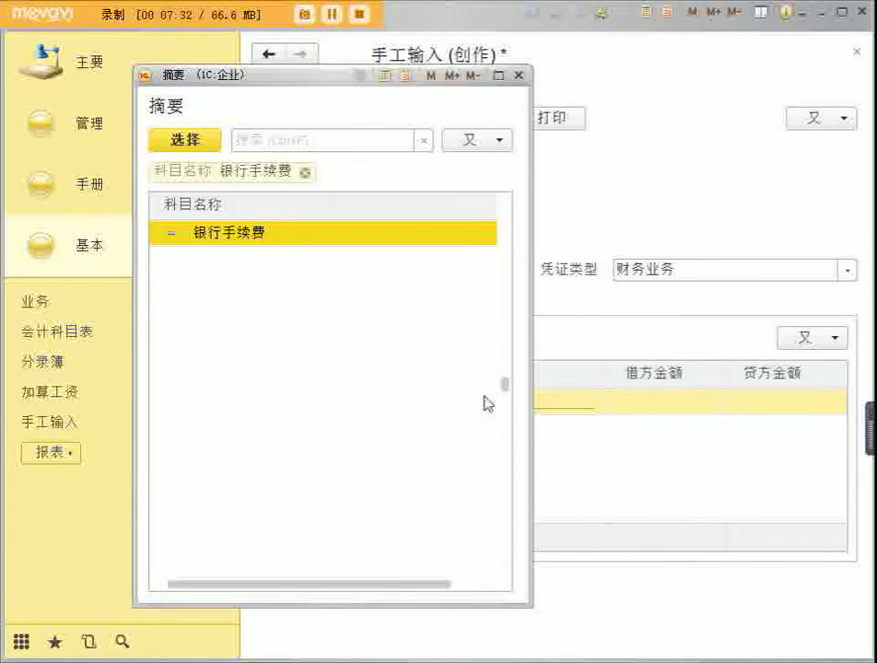
Close the 摘要 selection list, discard the unsaved manual entry, and close the 手工输入 list.
left_click(518, 74)
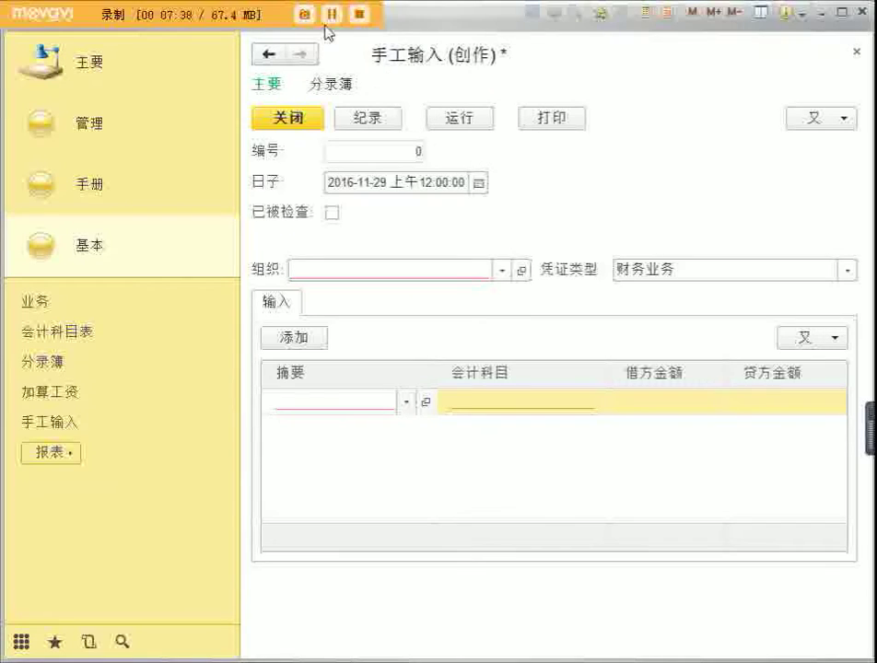
left_click(855, 54)
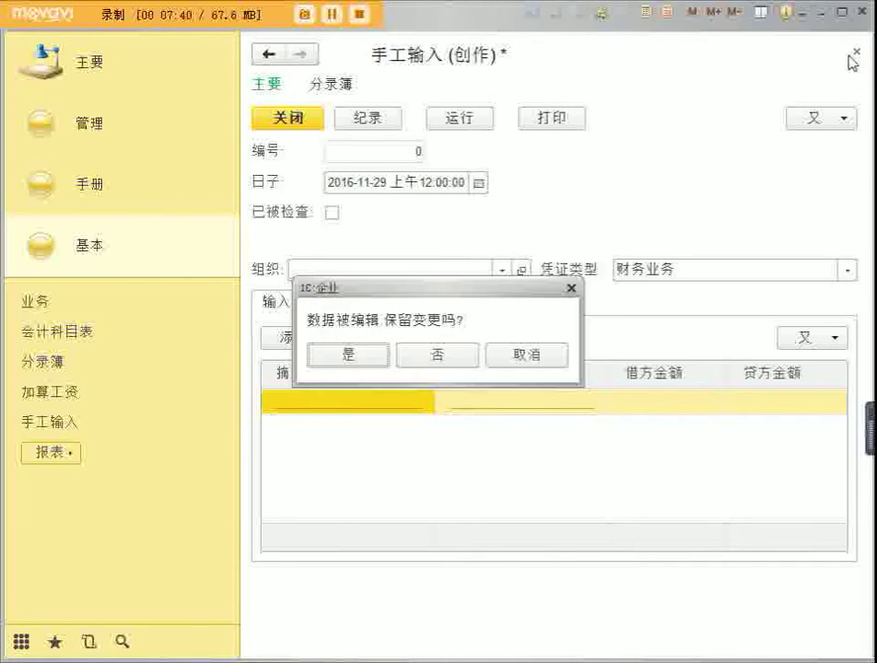
left_click(409, 355)
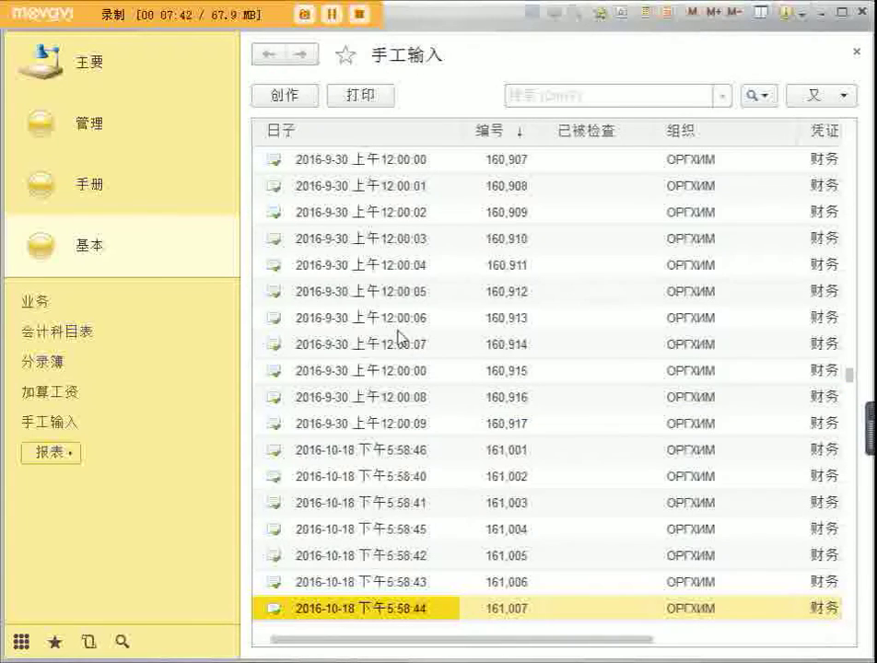
left_click(855, 53)
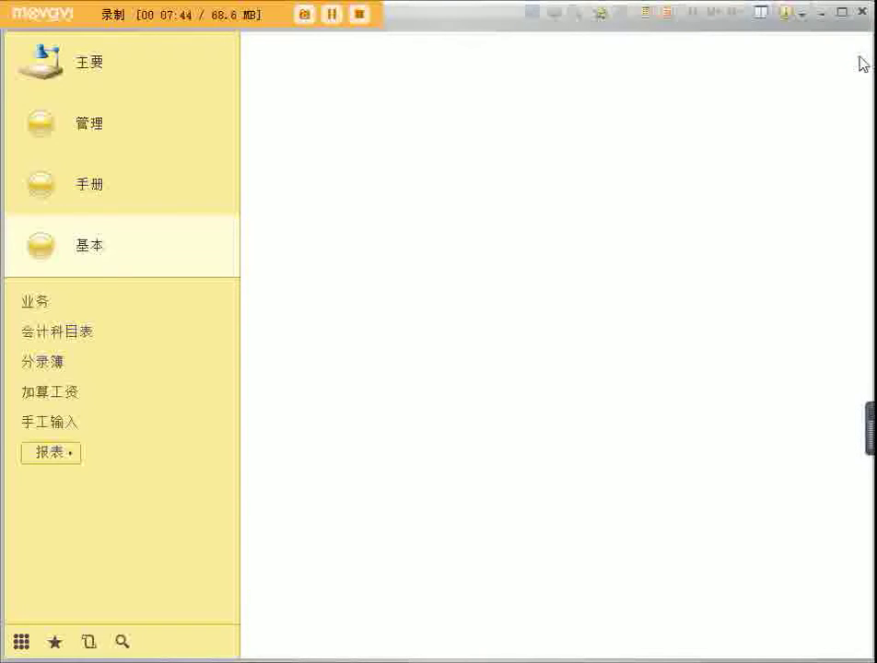
View the 机构 list from the 手册 section and its blank 组织 creation form, closing both without saving.
left_click(90, 187)
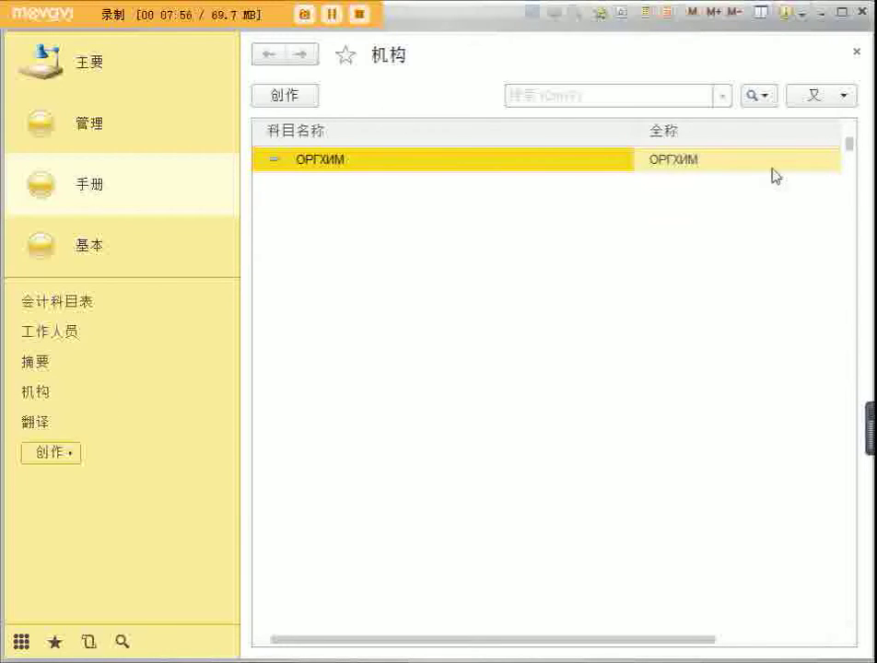
left_click(304, 98)
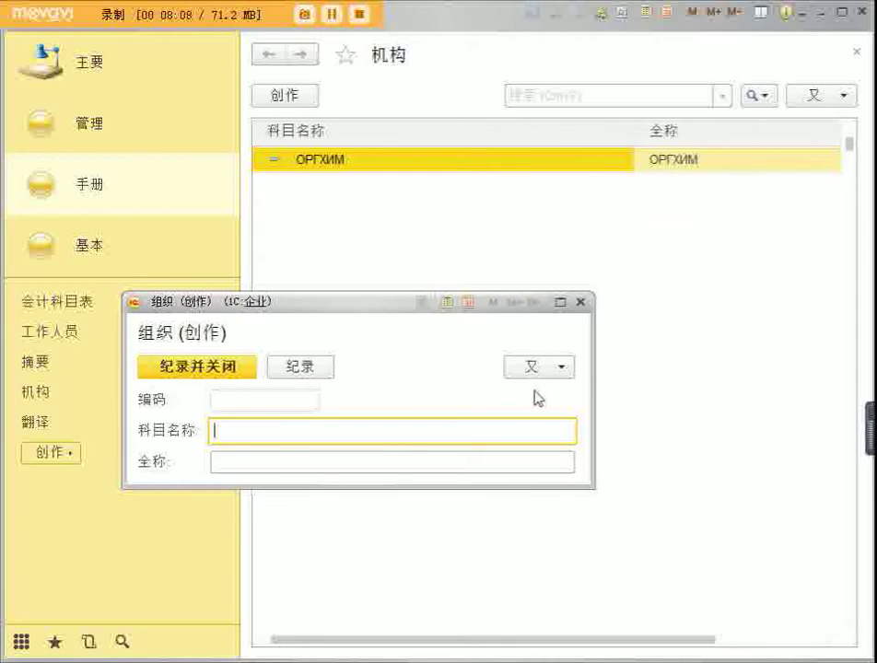
left_click(581, 302)
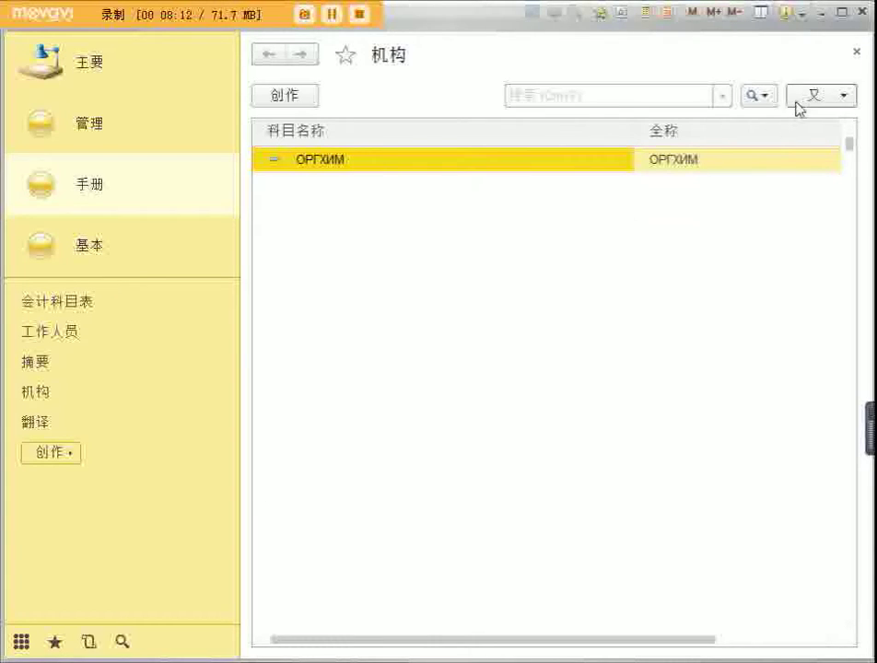
left_click(853, 57)
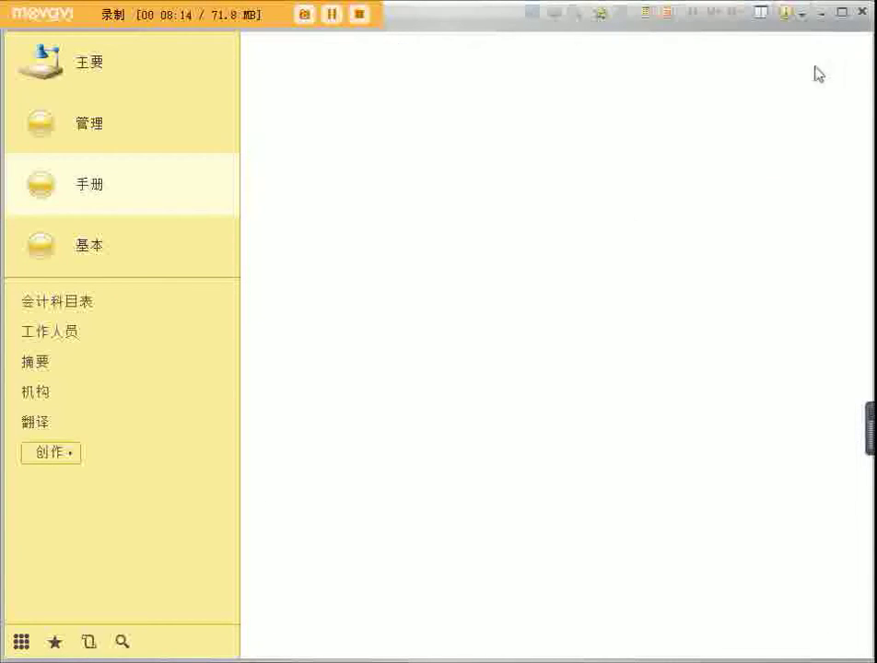
Show the 翻译 list and view its blank form for creating a translation, closing the form without saving.
left_click(42, 428)
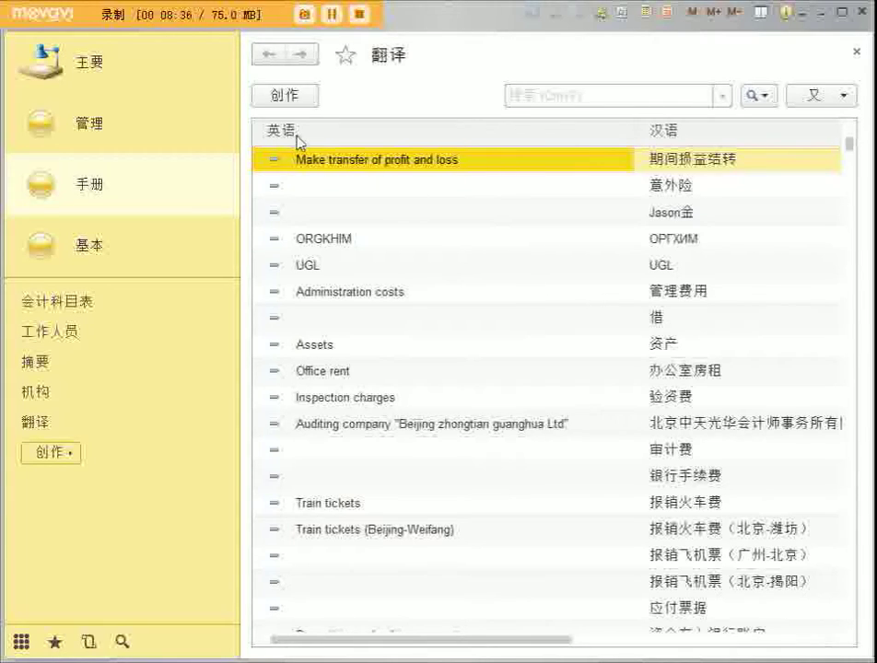
left_click(291, 97)
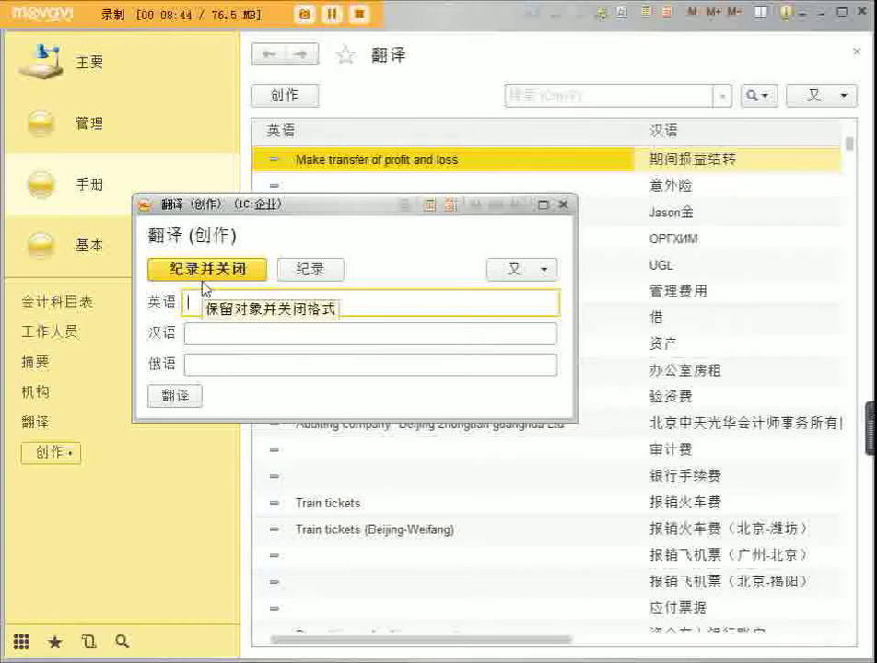
left_click(565, 206)
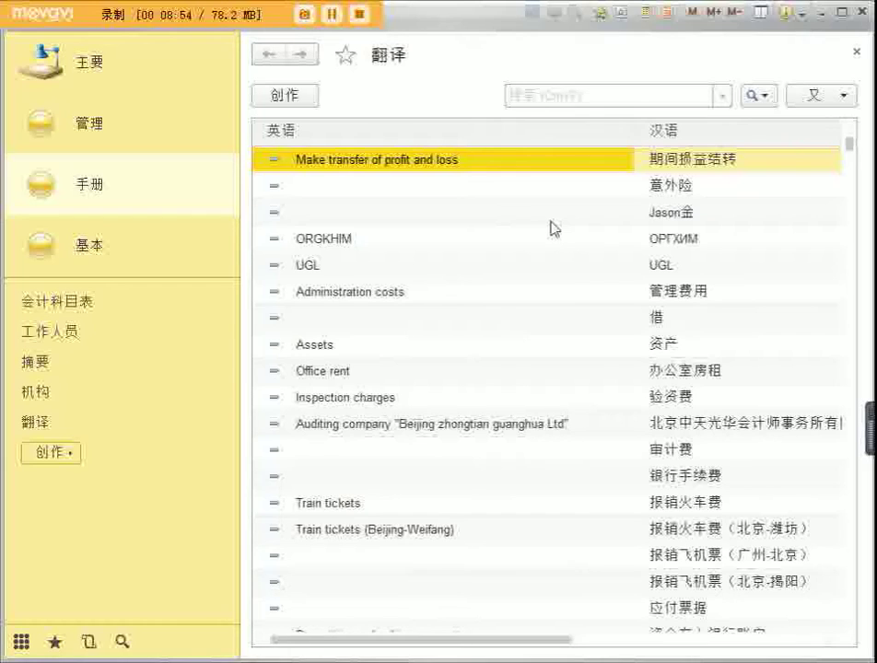
View the edit form of the translation entry directly above ORGKHIM, closing it unchanged.
left_click(665, 222)
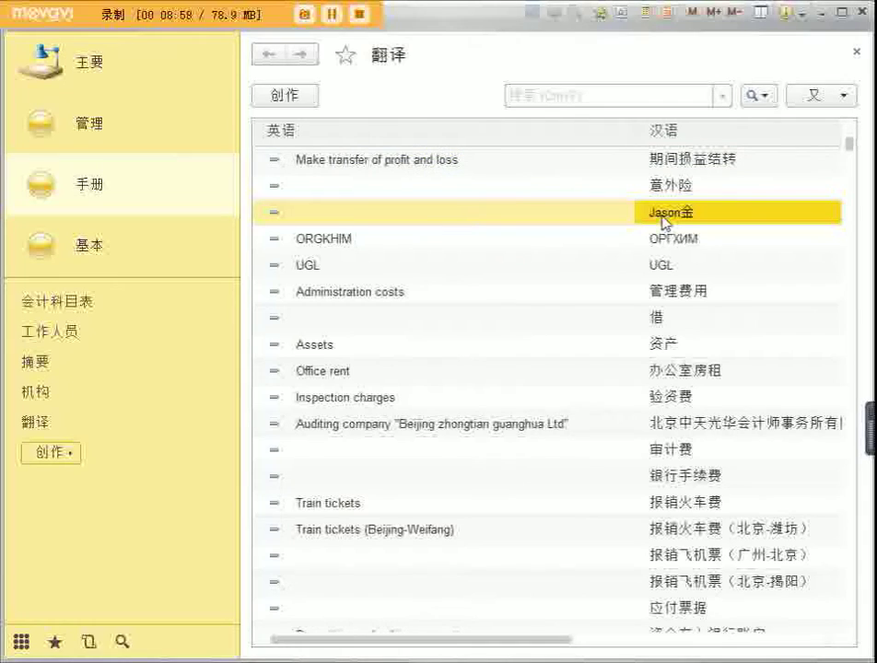
double_click(663, 218)
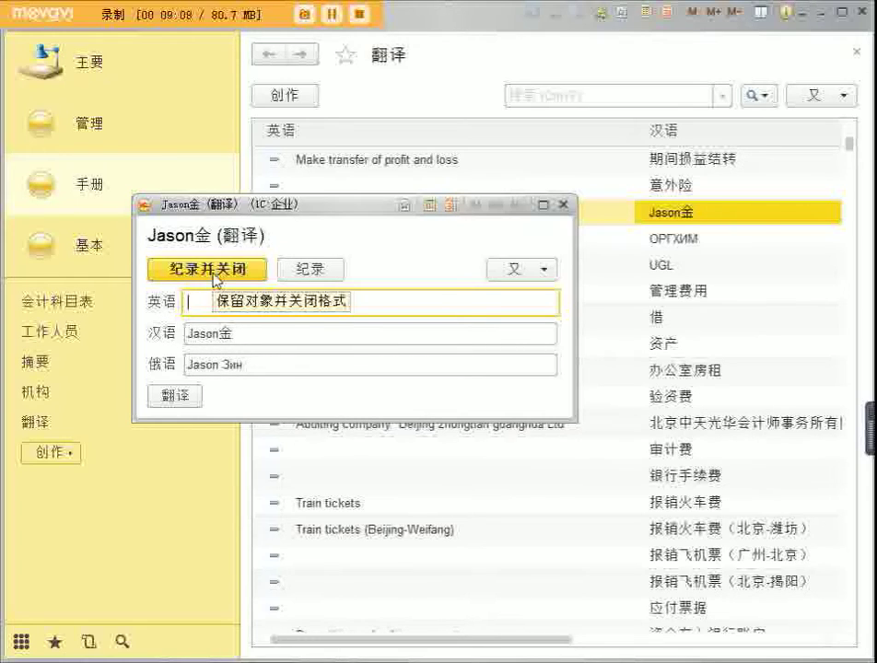
left_click(562, 204)
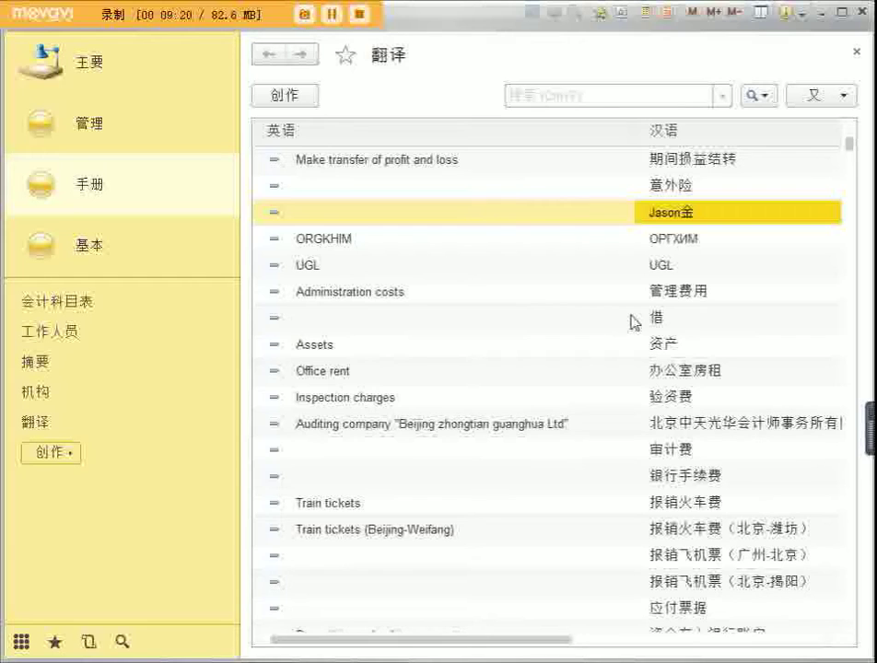
Examine the commands available in the 翻译 list for the 管理费用 entry.
left_click(658, 292)
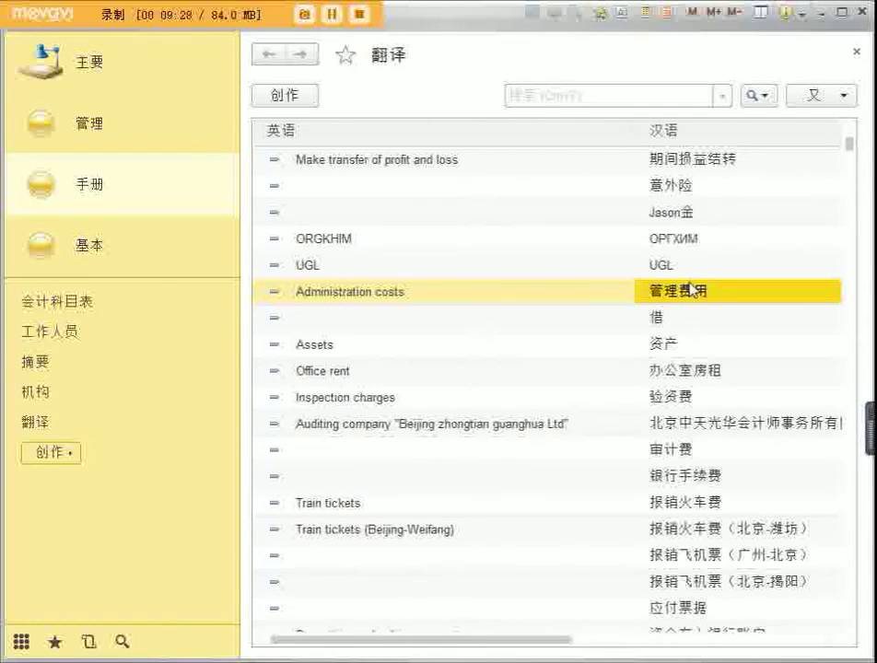
left_click(814, 96)
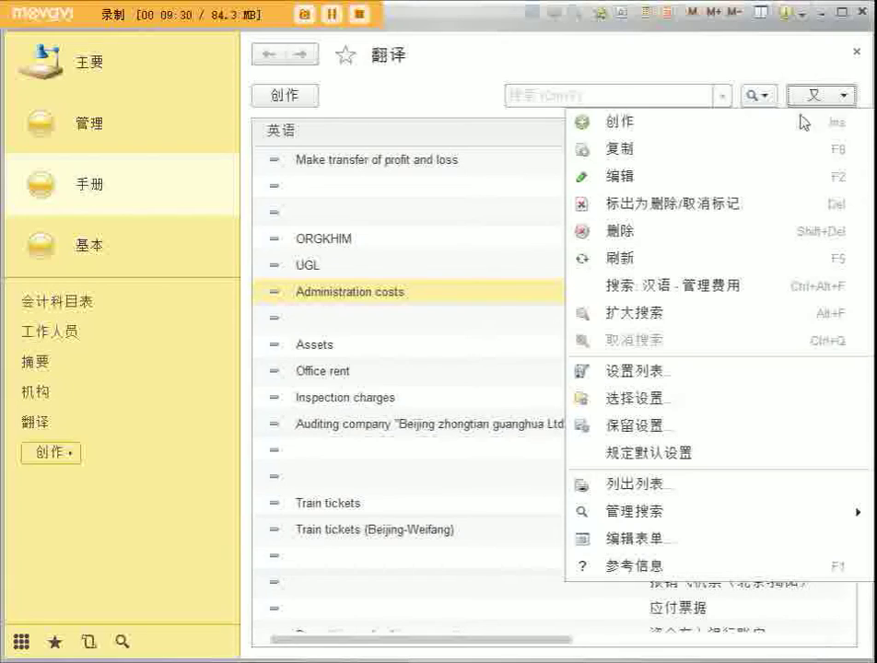
left_click(464, 245)
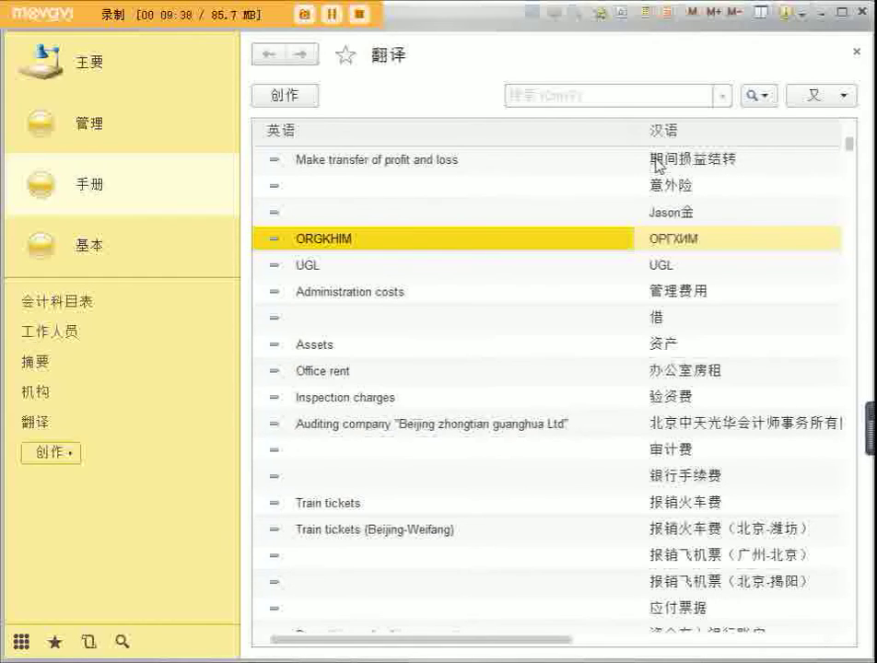
Search the 翻译 list's 英语 column for ORGKHIM with the advanced search, matching by 按行中间, and close the list.
left_click(551, 98)
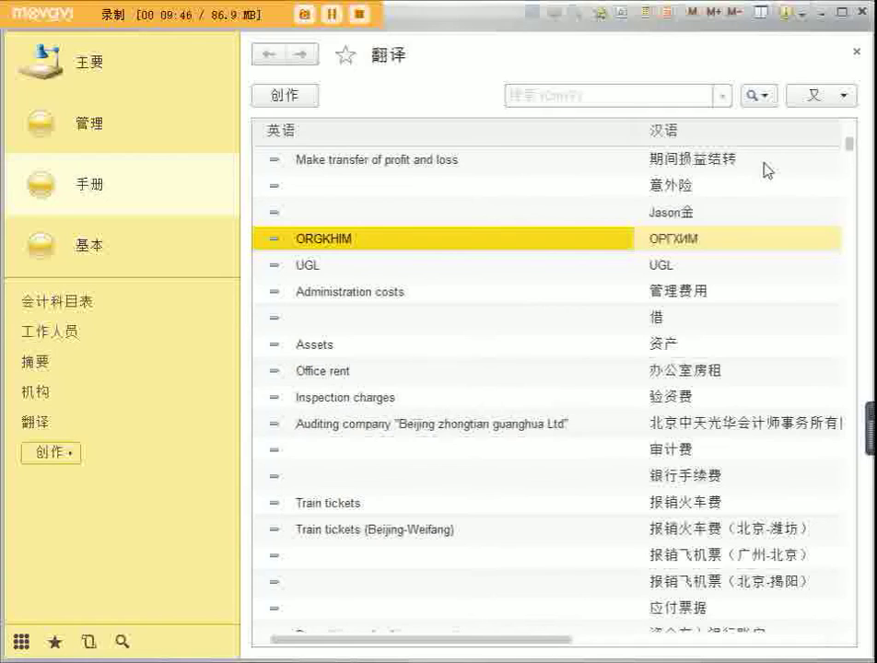
left_click(768, 101)
left_click(630, 149)
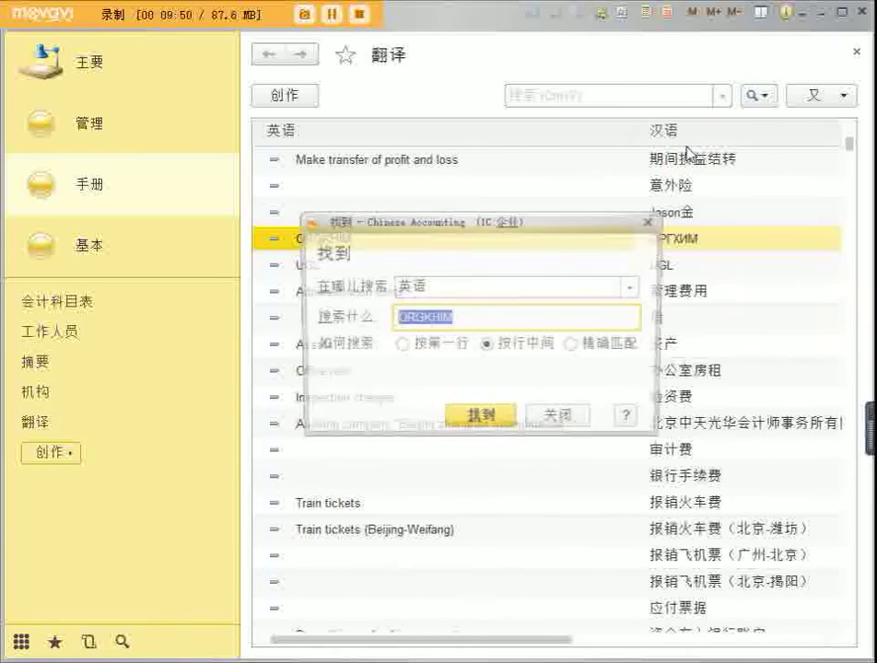
left_click(635, 289)
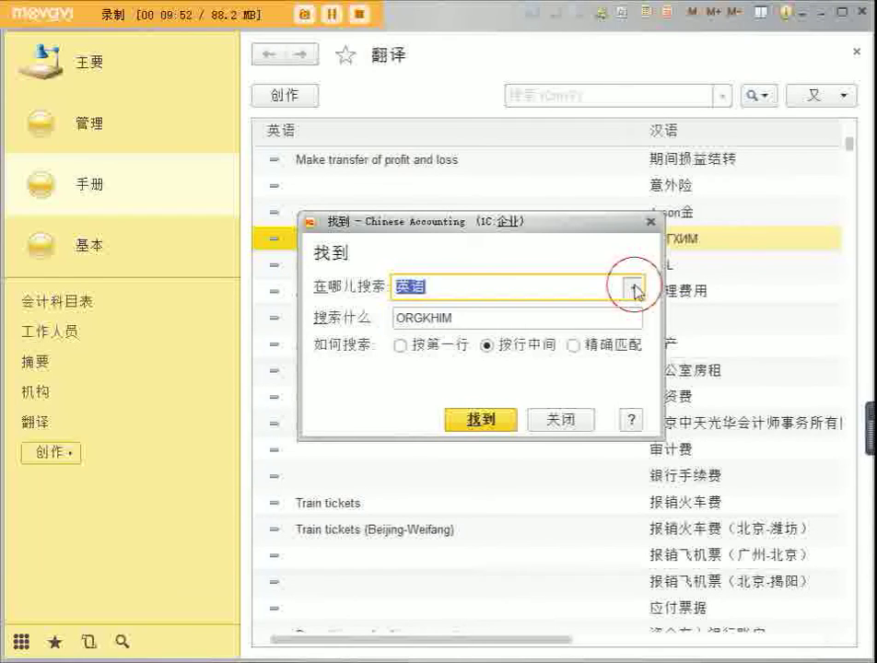
left_click(603, 291)
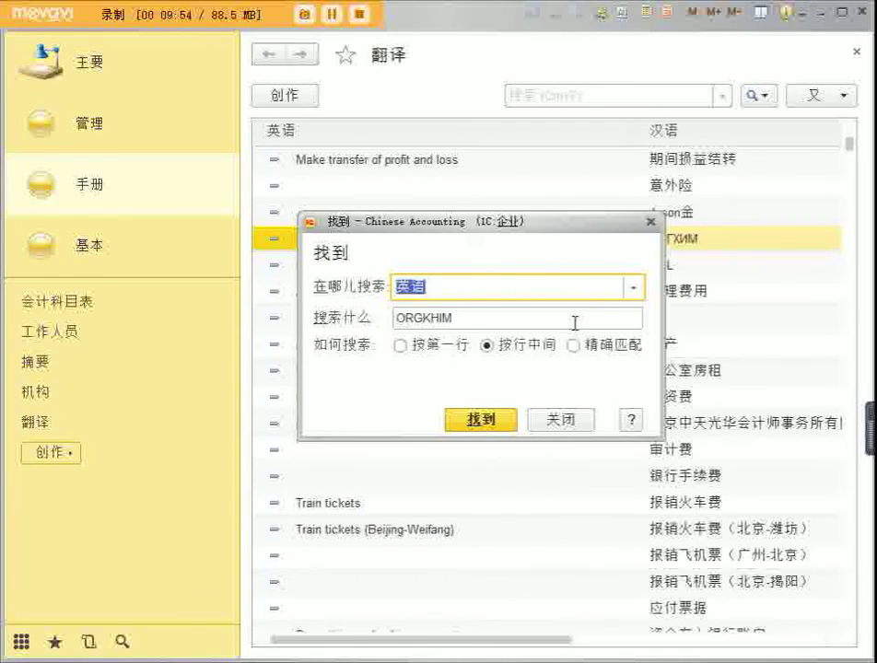
left_click(575, 324)
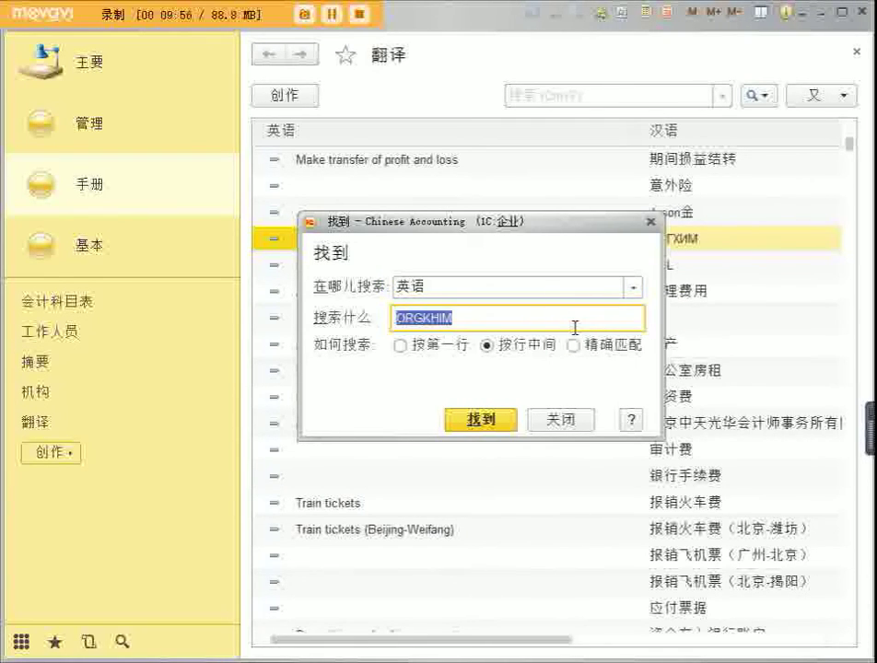
left_click(488, 422)
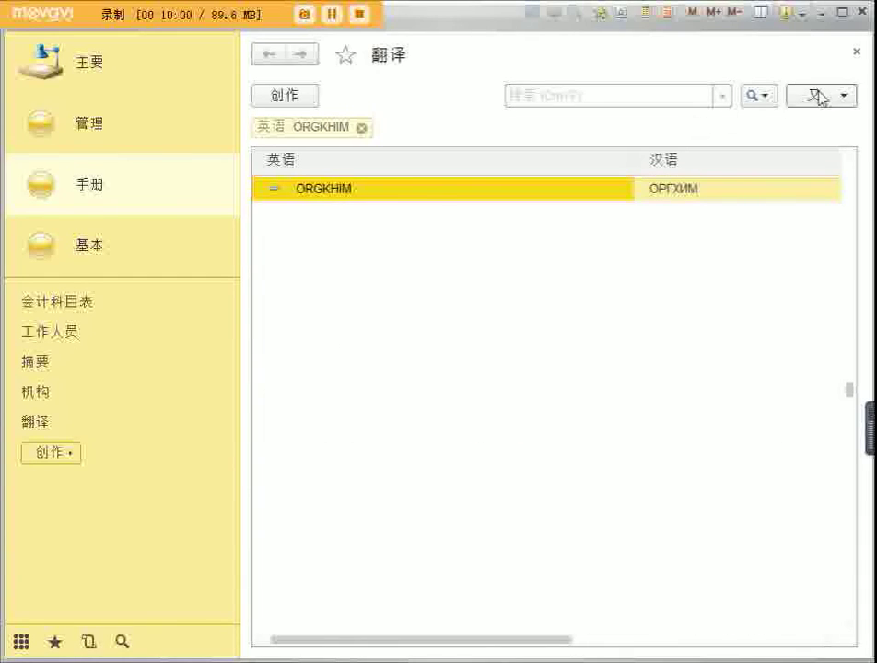
left_click(852, 52)
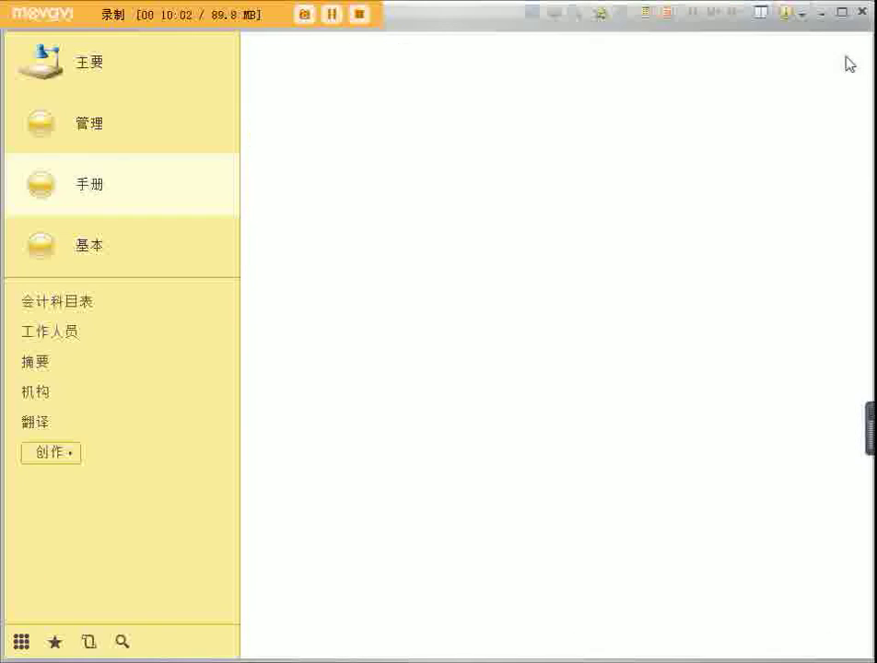